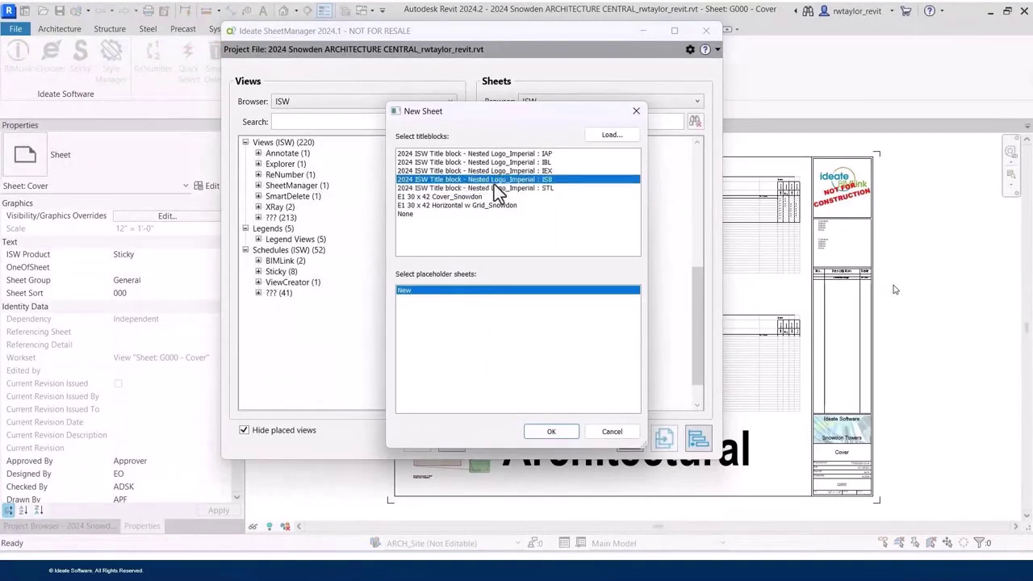
Step: Create a new sheet with the "2024 ISW Title block - Nested Logo_Imperial : ISB" titleblock and set its ISW Product to Sticky
{"action": "left_click", "coordinate": [548, 434]}
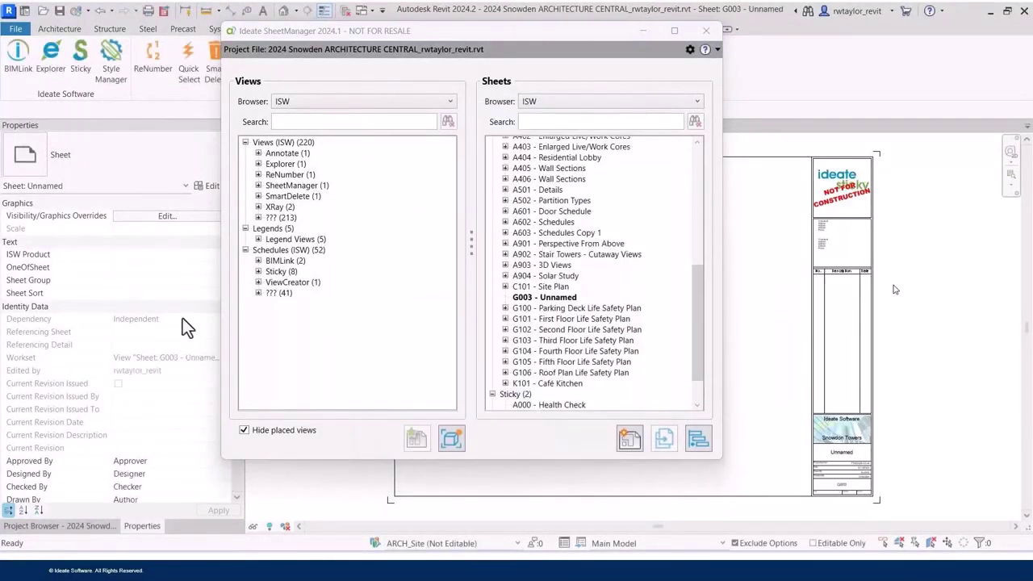
{"action": "left_click", "coordinate": [117, 254]}
{"action": "left_click", "coordinate": [216, 254]}
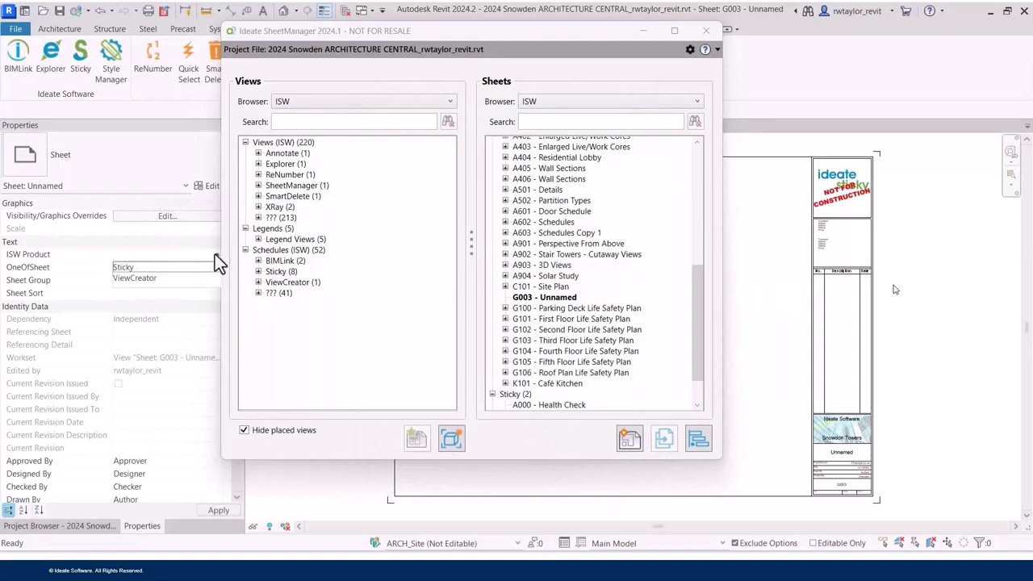
{"action": "left_click", "coordinate": [152, 266]}
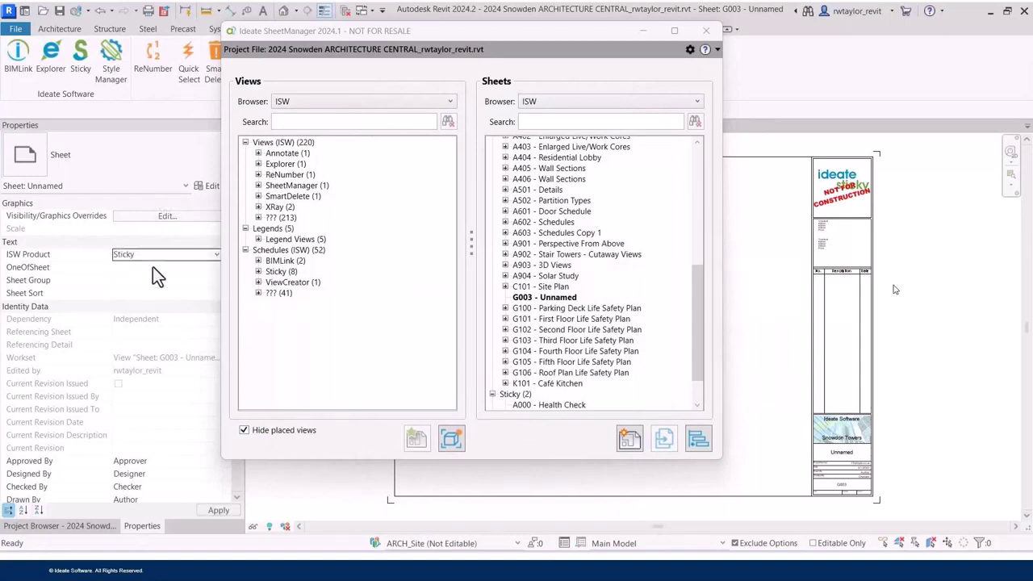
{"action": "left_click", "coordinate": [218, 511]}
Step: Change the sheet number of the new unnamed sheet in the Sticky group to G002
{"action": "left_click", "coordinate": [551, 406]}
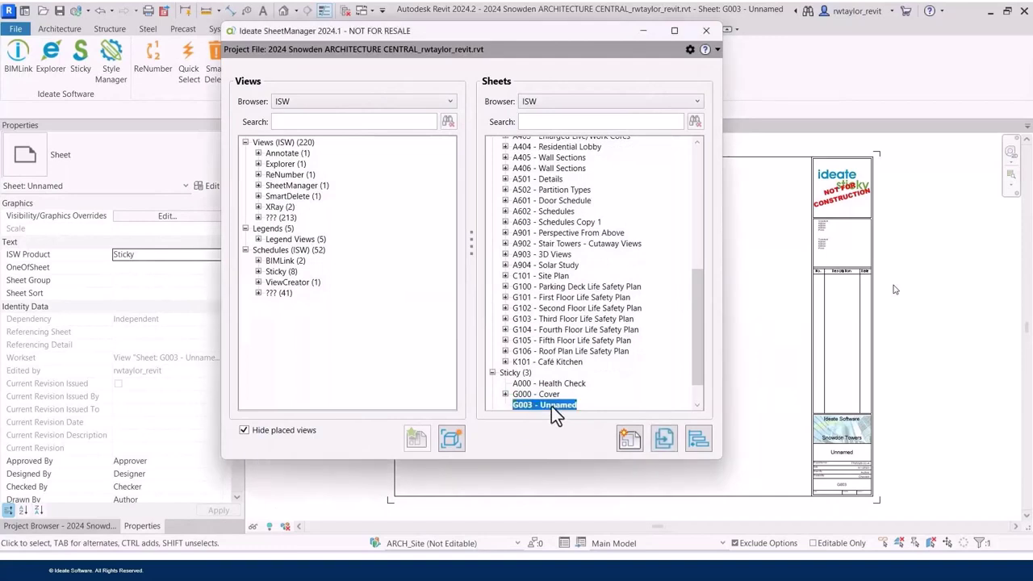
{"action": "right_click", "coordinate": [551, 405]}
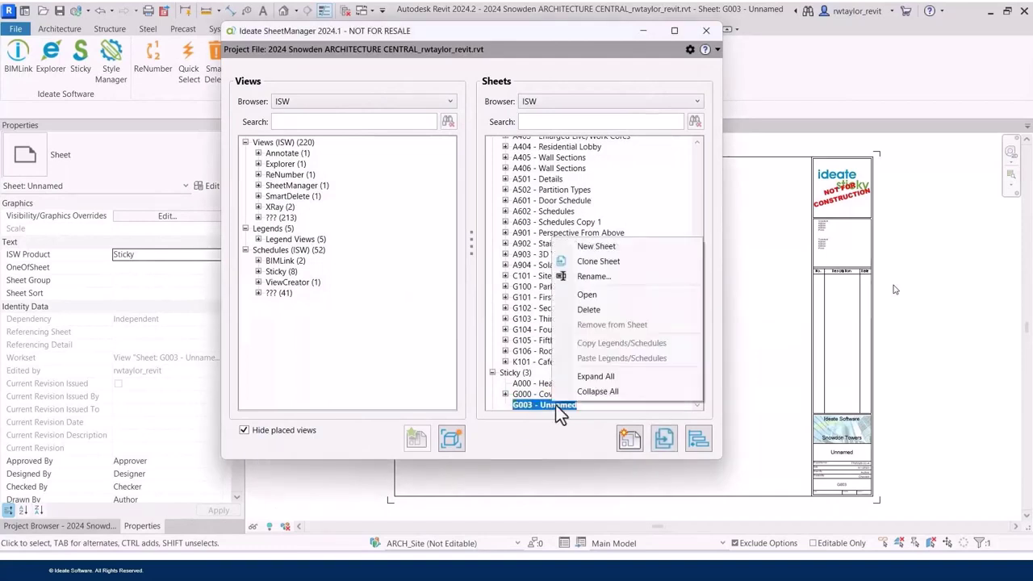
{"action": "left_click", "coordinate": [599, 278]}
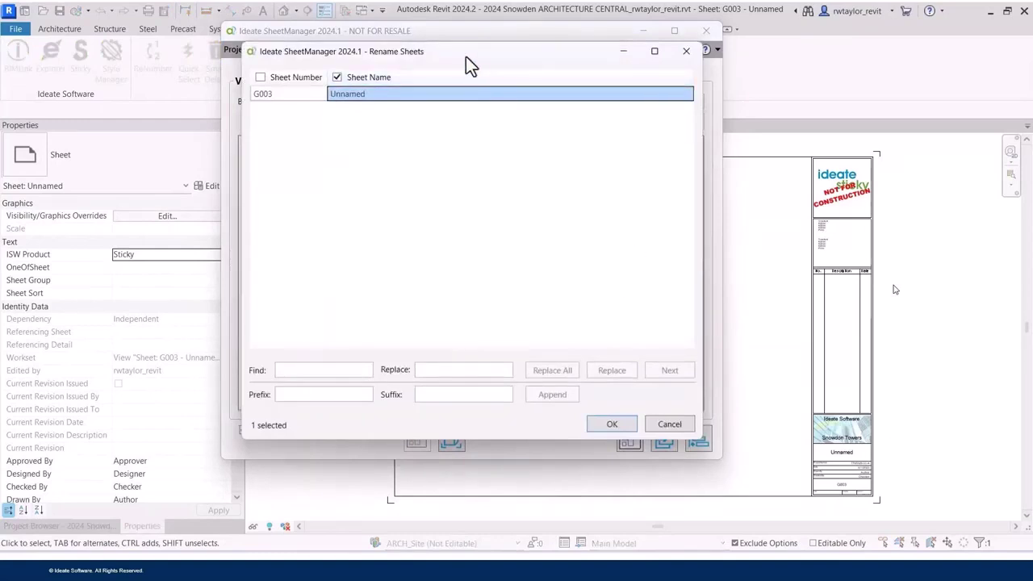
{"action": "left_click_drag", "start_coordinate": [466, 56], "coordinate": [264, 101]}
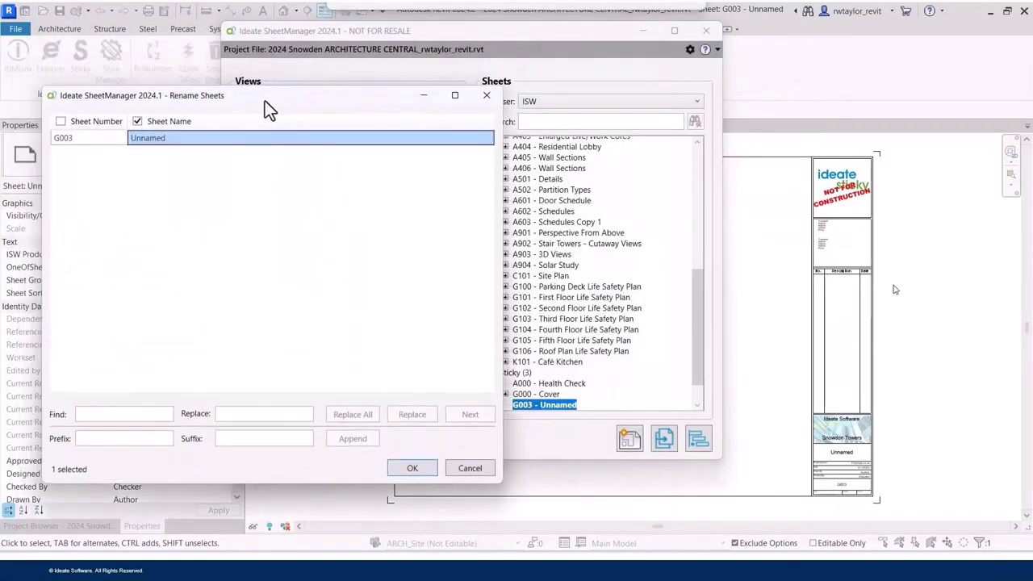
{"action": "left_click", "coordinate": [82, 138]}
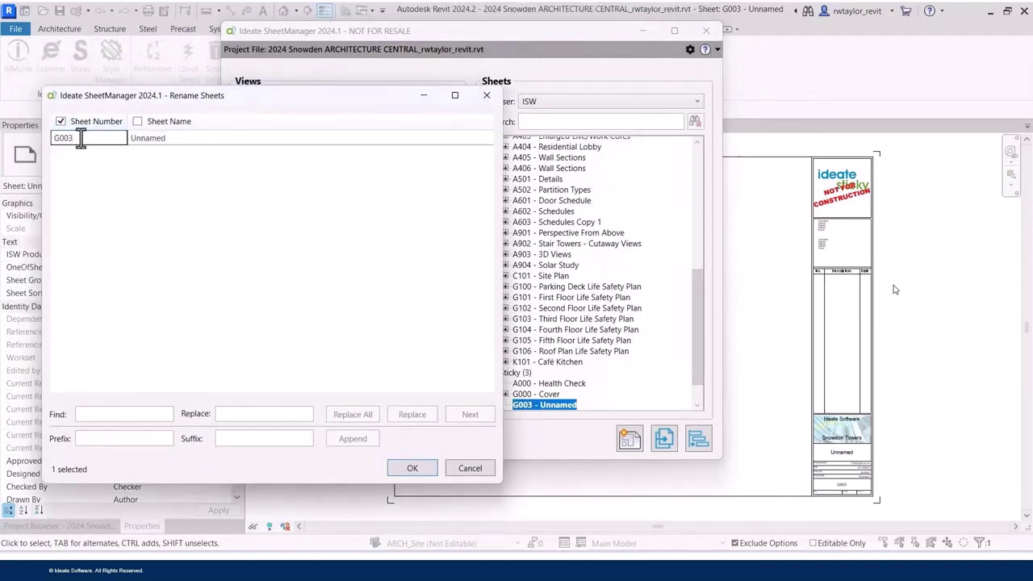
{"action": "key", "text": "BackSpace"}
{"action": "type", "text": "2"}
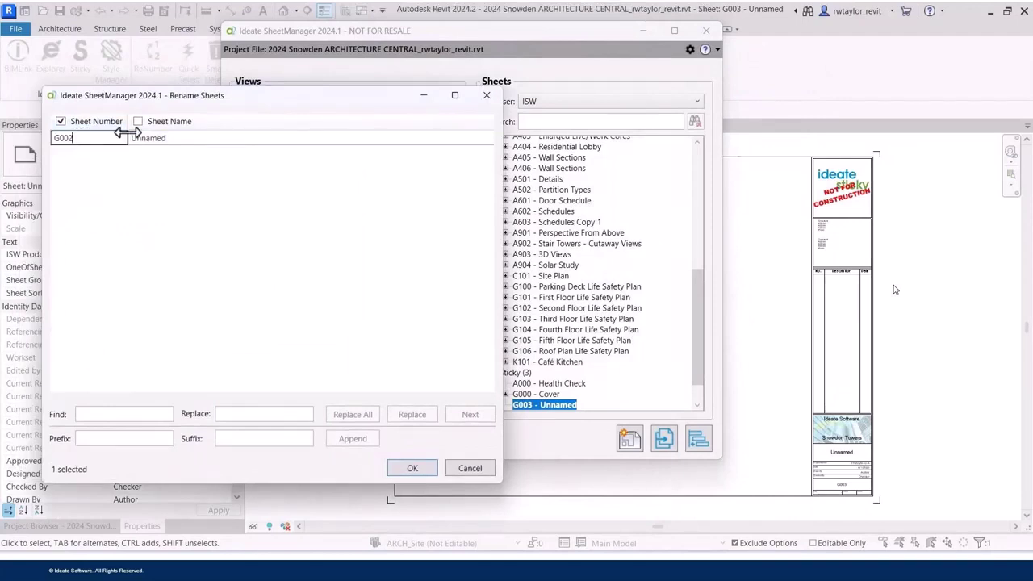
Step: Name the sheet "Lighting Schedule and Specifications", apply the rename and close Sheet Manager
{"action": "left_click", "coordinate": [186, 139]}
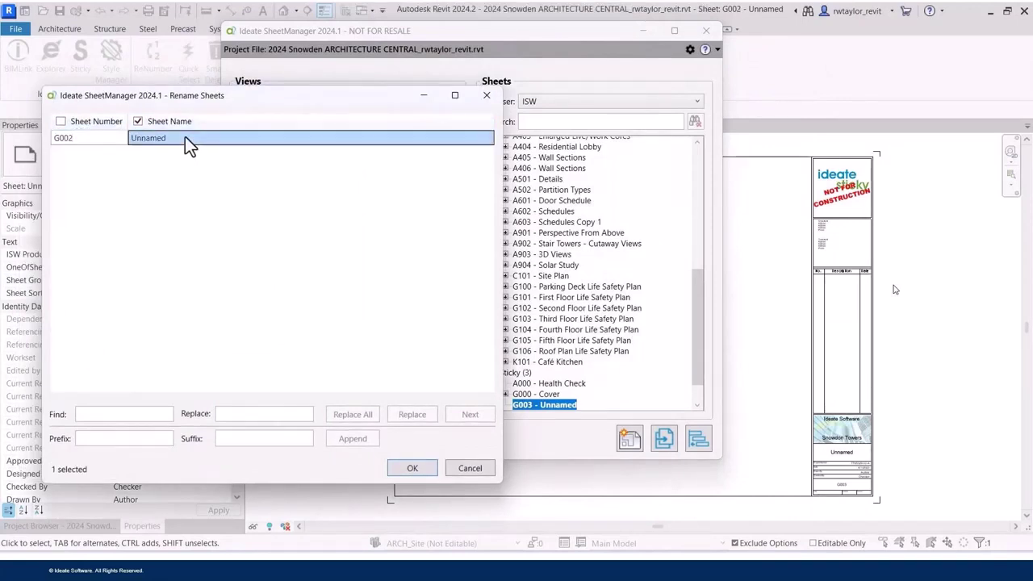
{"action": "key", "text": "BackSpace"}
{"action": "type", "text": "Lighting Schedule"}
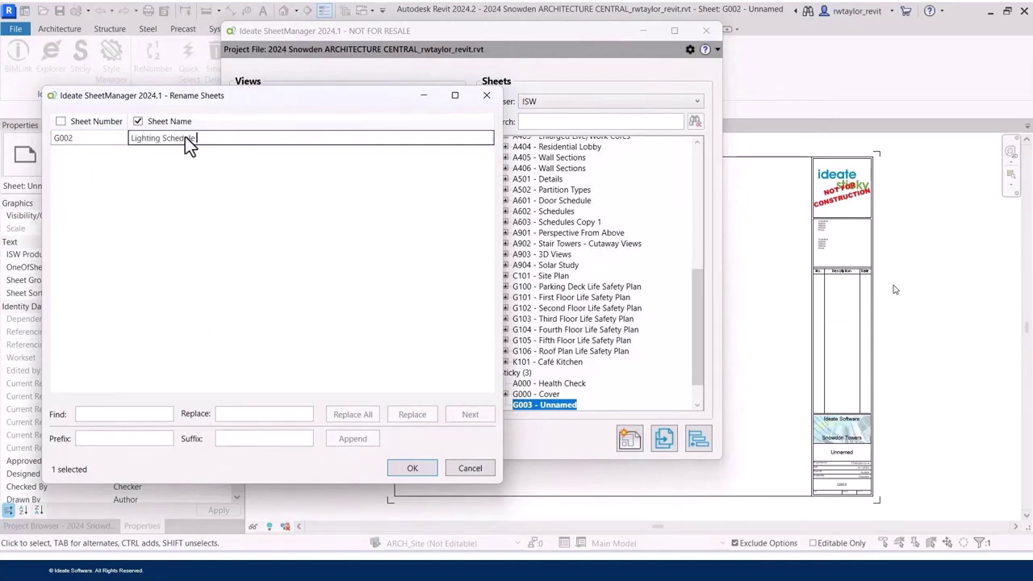
{"action": "type", "text": " and Specifications"}
{"action": "left_click", "coordinate": [408, 474]}
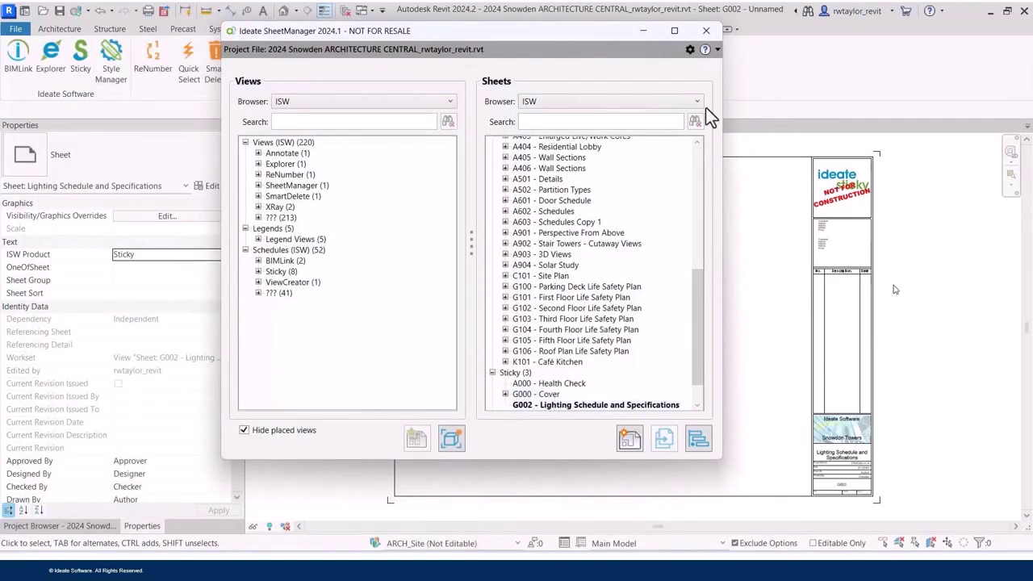
{"action": "left_click", "coordinate": [707, 32]}
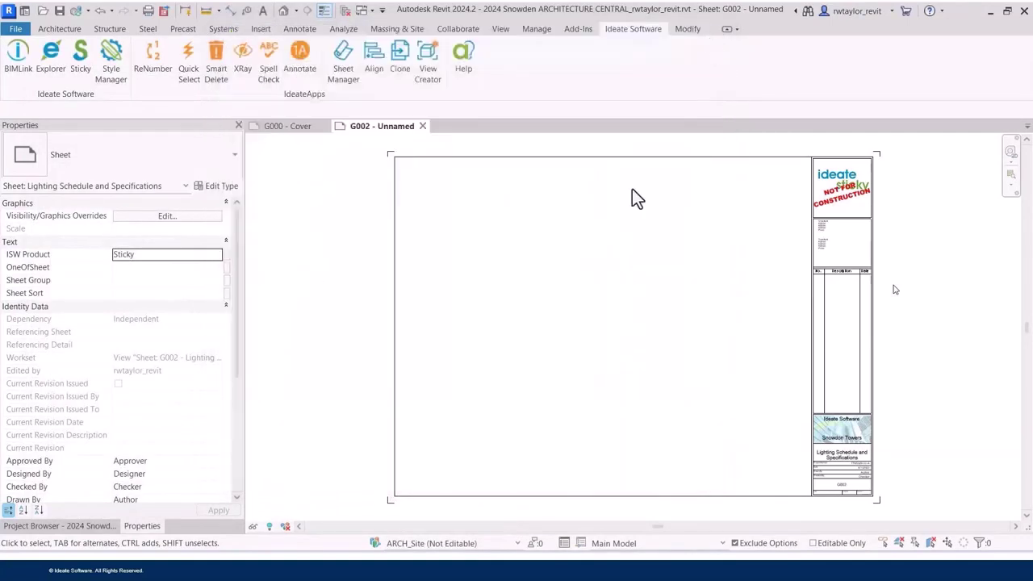
Step: Start a new Excel schedule in Ideate Sticky with ISB-Philips_Lighting_Spec.xlsx from the Desktop's Samples folder as its source
{"action": "left_click", "coordinate": [84, 69]}
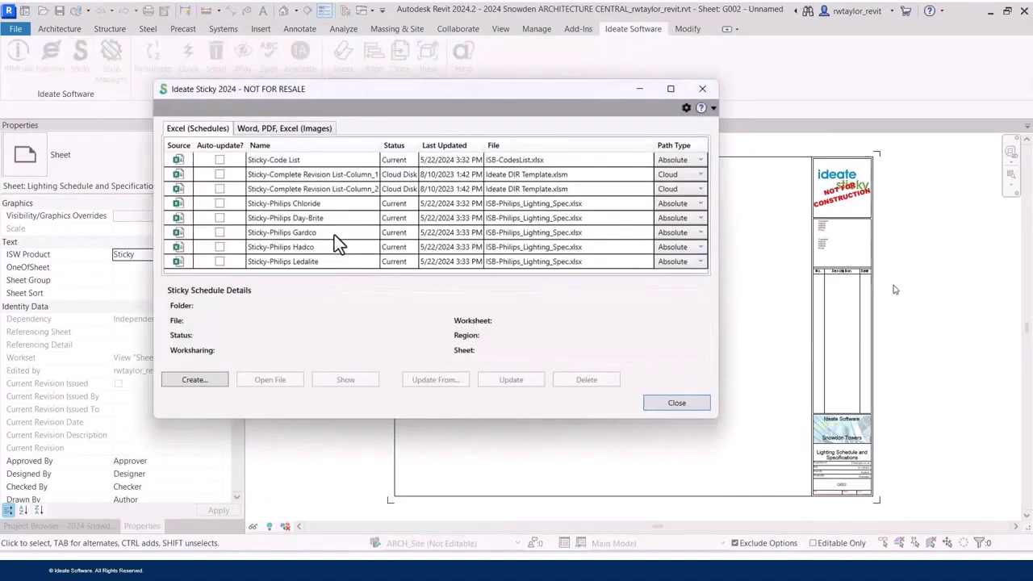
{"action": "left_click", "coordinate": [194, 380]}
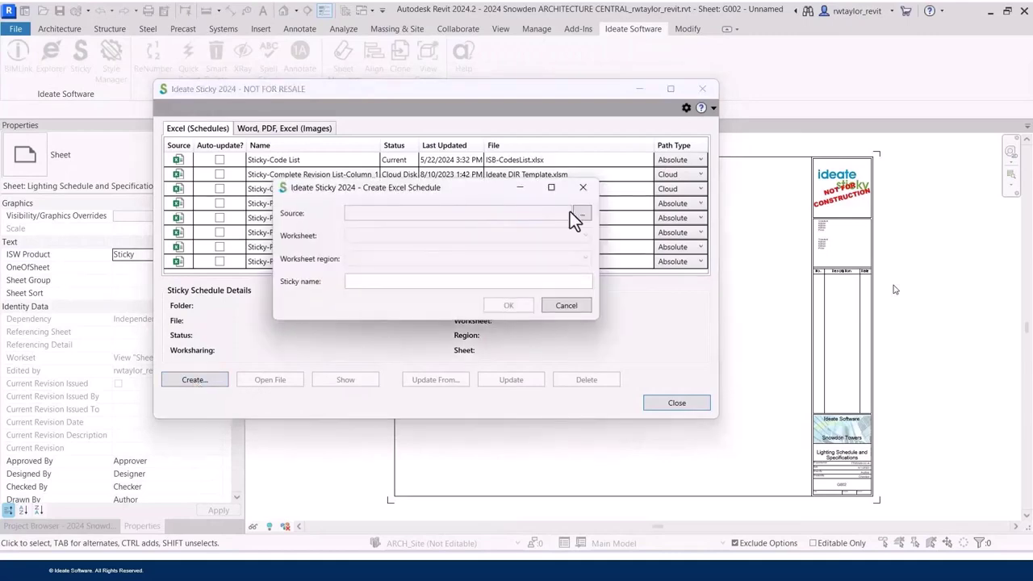
{"action": "left_click", "coordinate": [575, 213]}
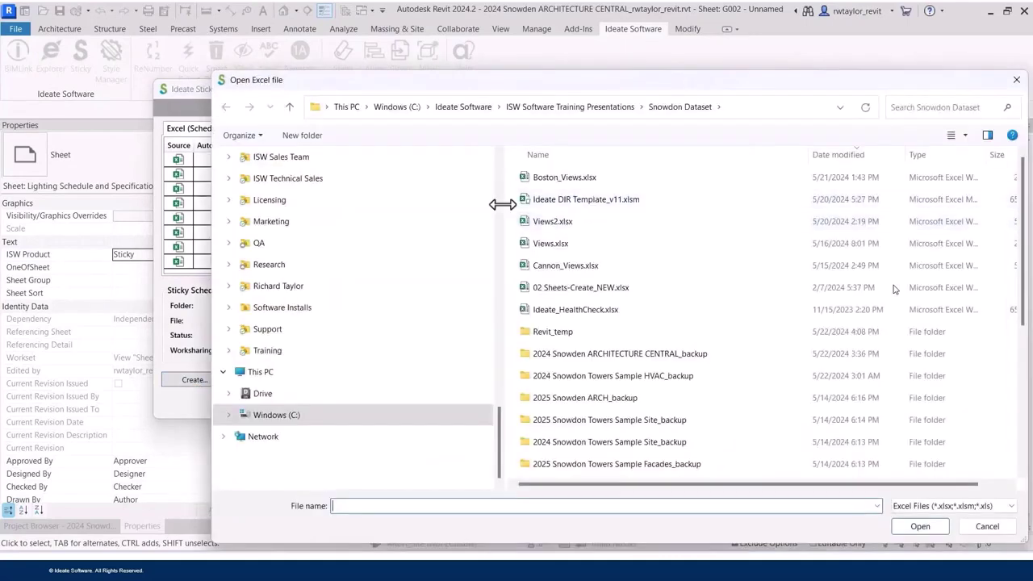
{"action": "left_click_drag", "start_coordinate": [495, 416], "coordinate": [490, 160]}
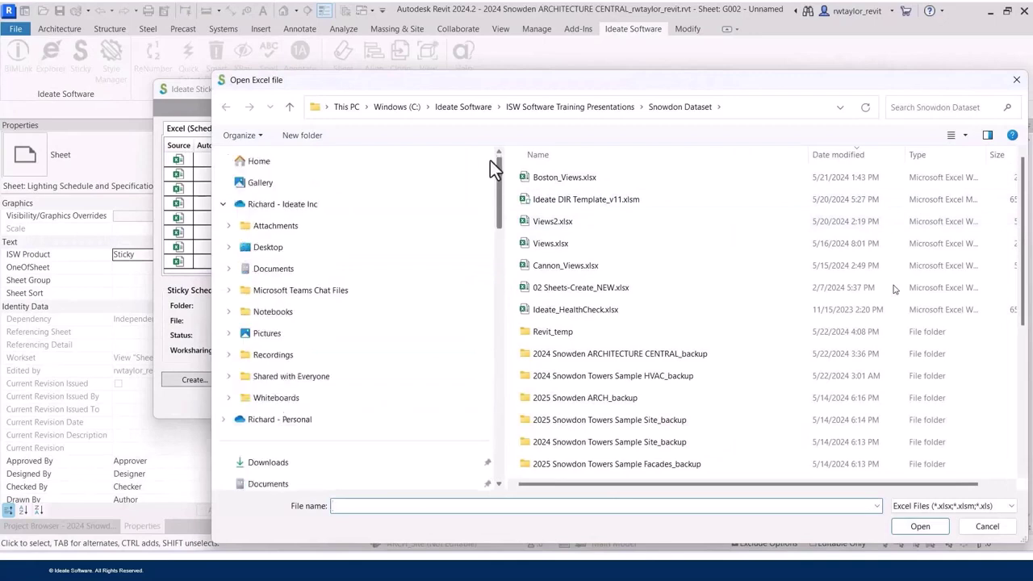
{"action": "left_click", "coordinate": [290, 247]}
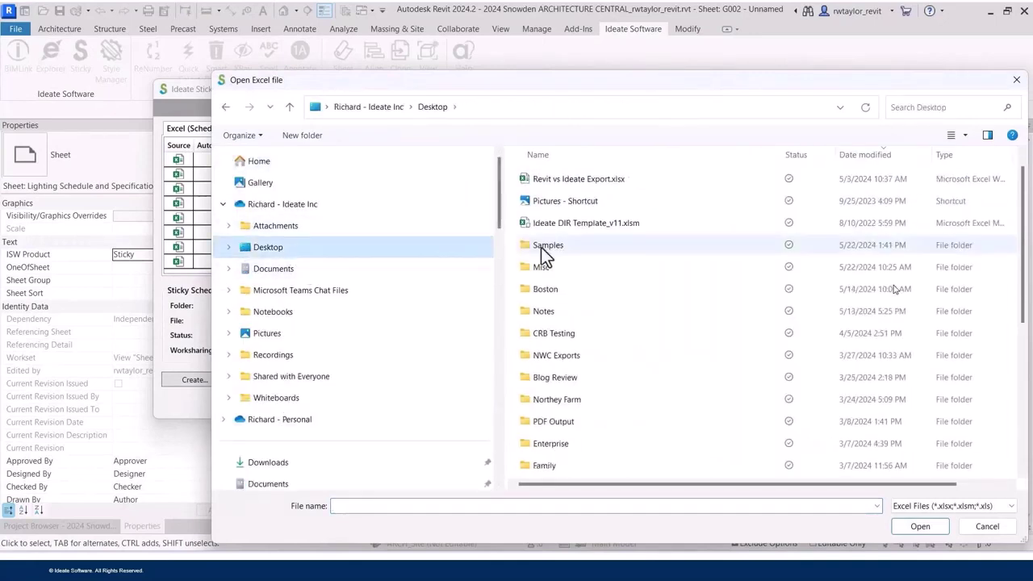
{"action": "left_click", "coordinate": [541, 245]}
{"action": "left_click", "coordinate": [907, 529]}
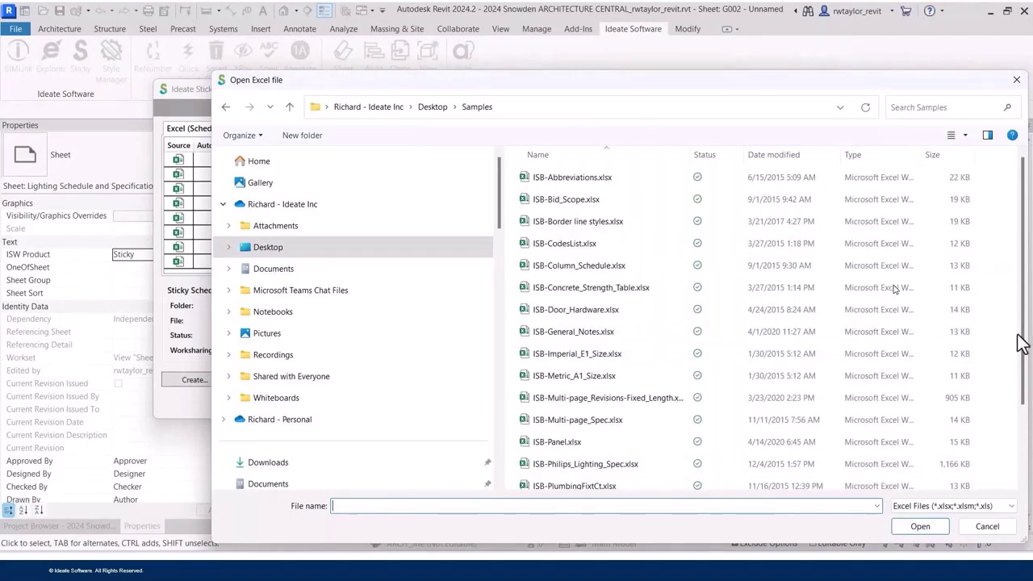
{"action": "left_click_drag", "start_coordinate": [1020, 343], "coordinate": [1021, 373]}
{"action": "left_click", "coordinate": [650, 391]}
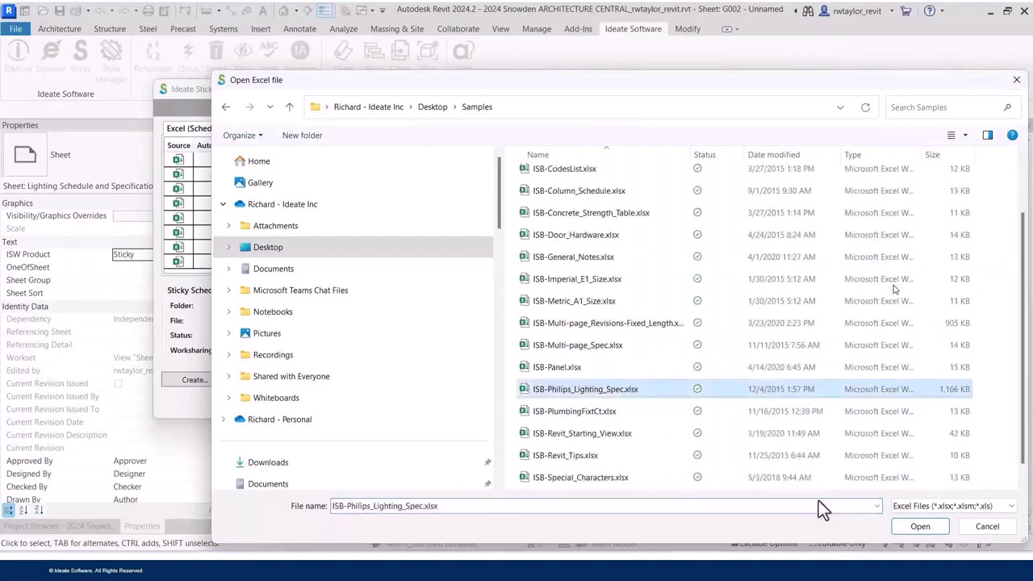
{"action": "left_click", "coordinate": [919, 527]}
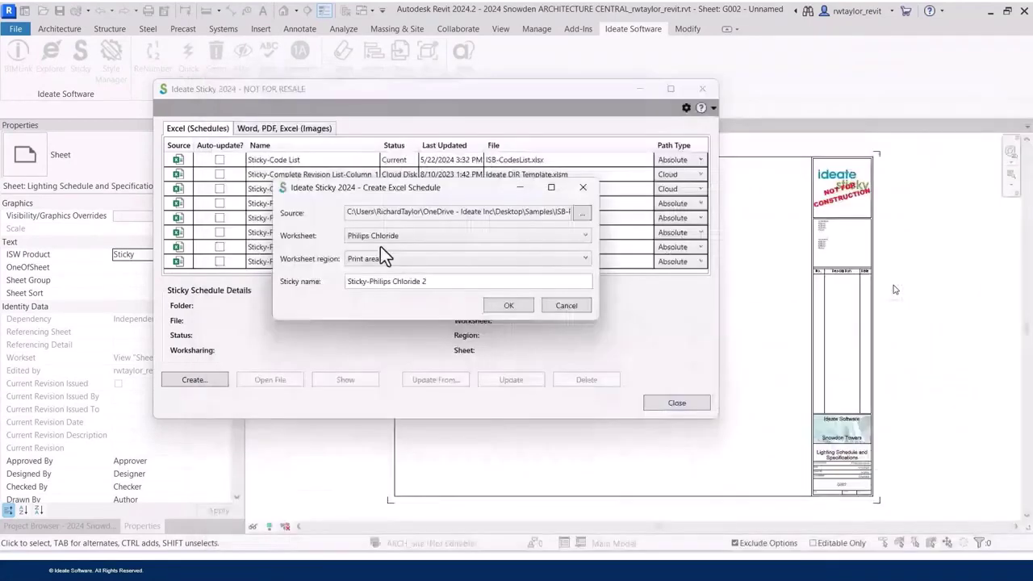
Step: Create the schedule from the Philips Lightolier worksheet's print area, naming it "Boston Project Lighting Schedule"
{"action": "left_click", "coordinate": [399, 235]}
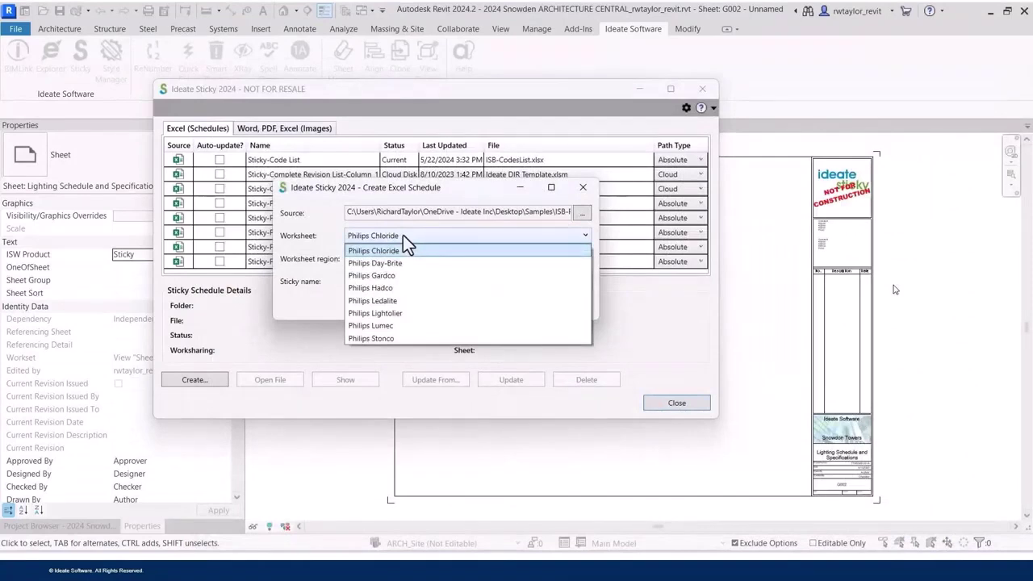
{"action": "left_click", "coordinate": [375, 313]}
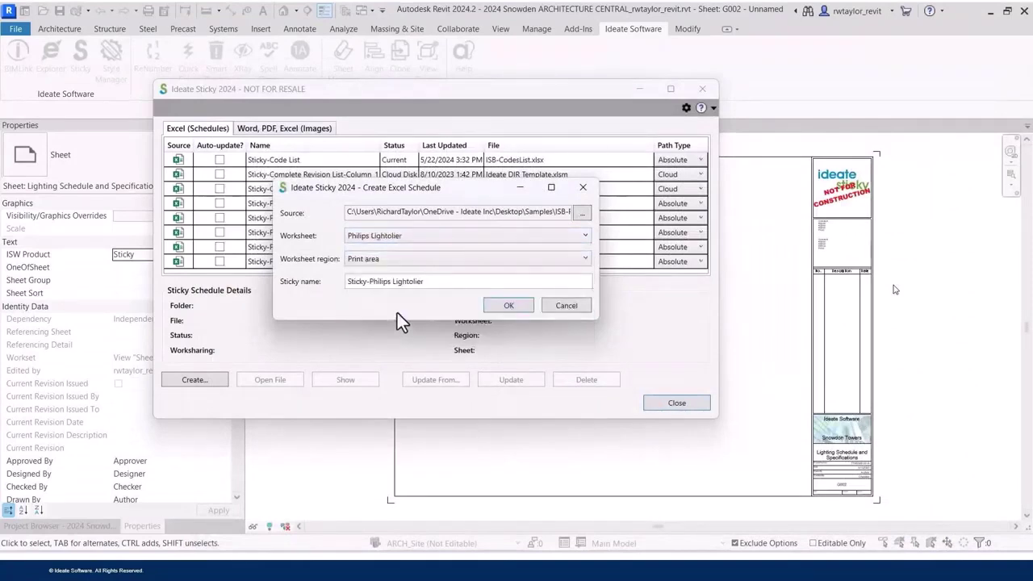
{"action": "left_click", "coordinate": [390, 259]}
{"action": "left_click", "coordinate": [390, 260]}
{"action": "left_click_drag", "start_coordinate": [425, 282], "coordinate": [347, 281]}
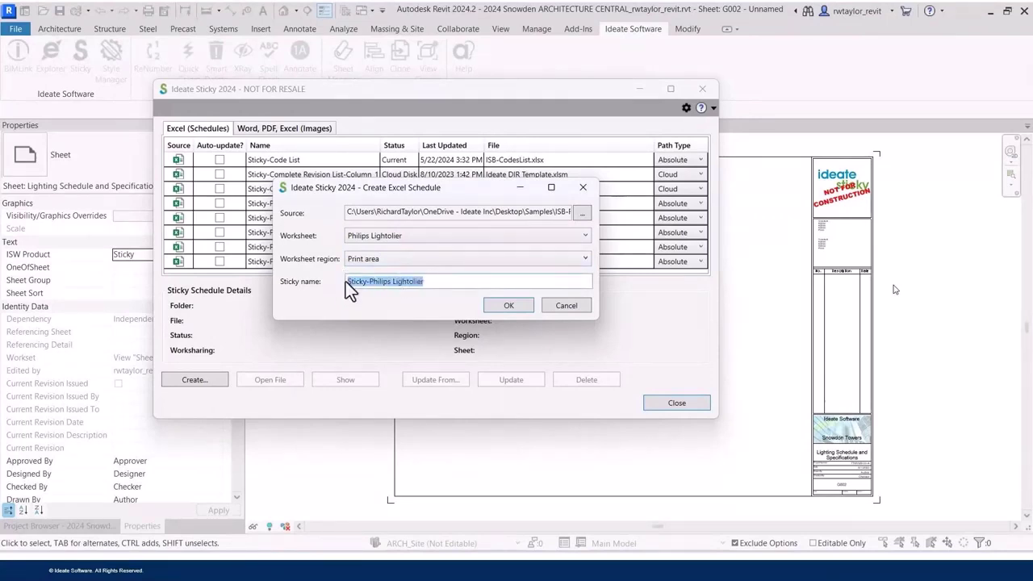
{"action": "type", "text": "Sosto"}
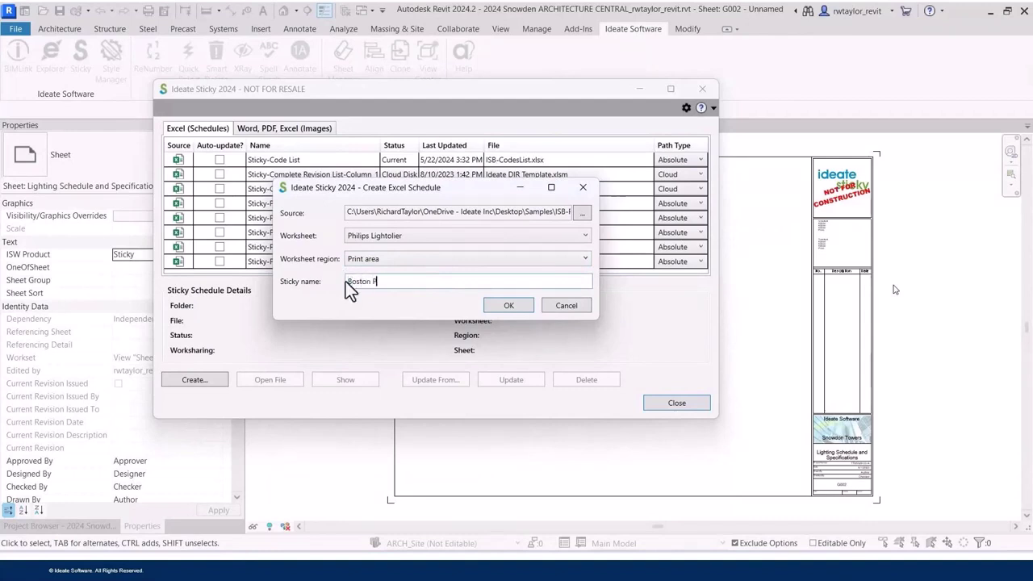
{"action": "type", "text": "n Project Lighting Schedule"}
{"action": "left_click", "coordinate": [503, 305]}
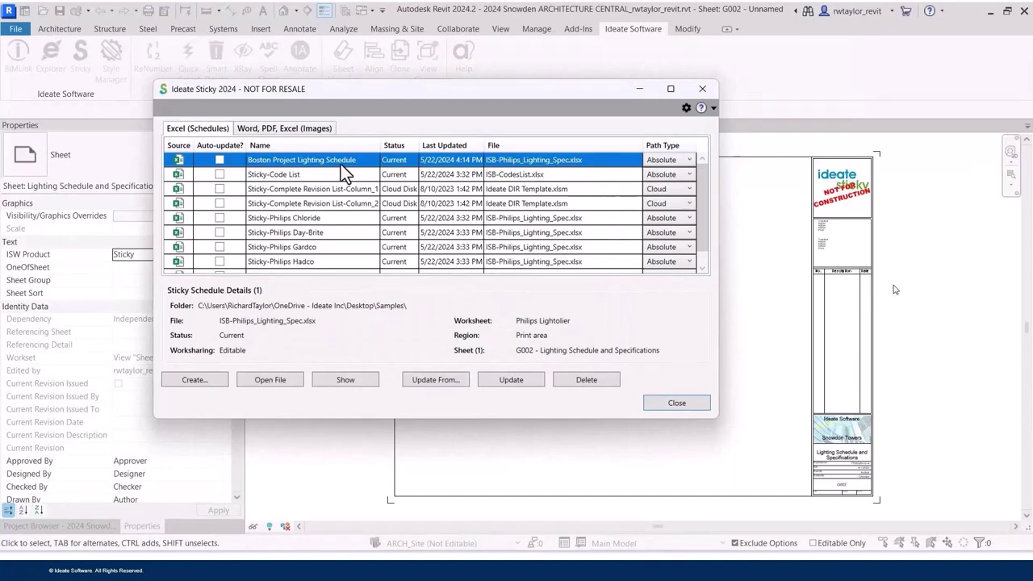
Step: Close Ideate Sticky and place the lighting schedule in the upper-left corner of sheet G002
{"action": "left_click", "coordinate": [675, 402]}
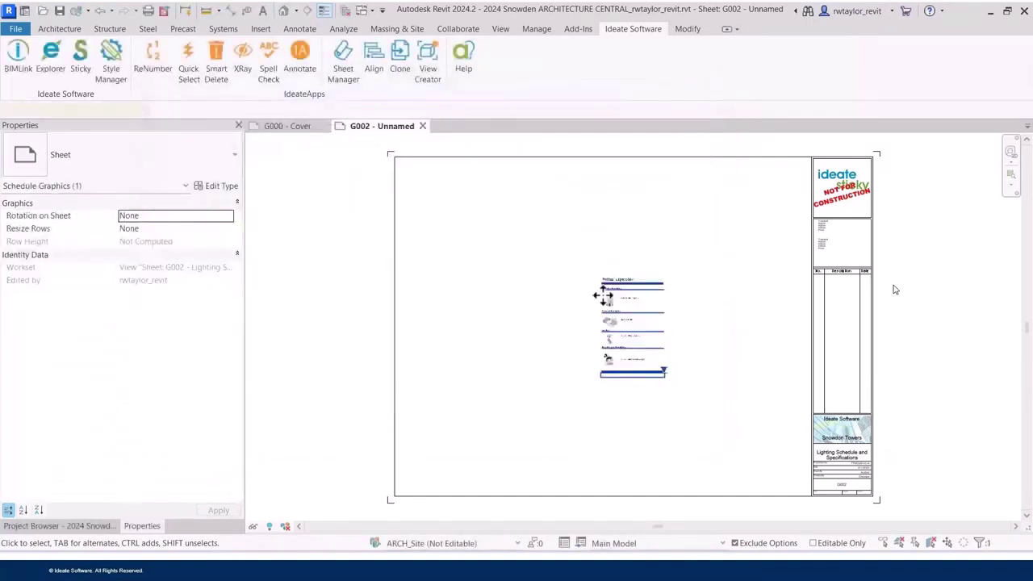
{"action": "left_click_drag", "start_coordinate": [603, 296], "coordinate": [416, 181]}
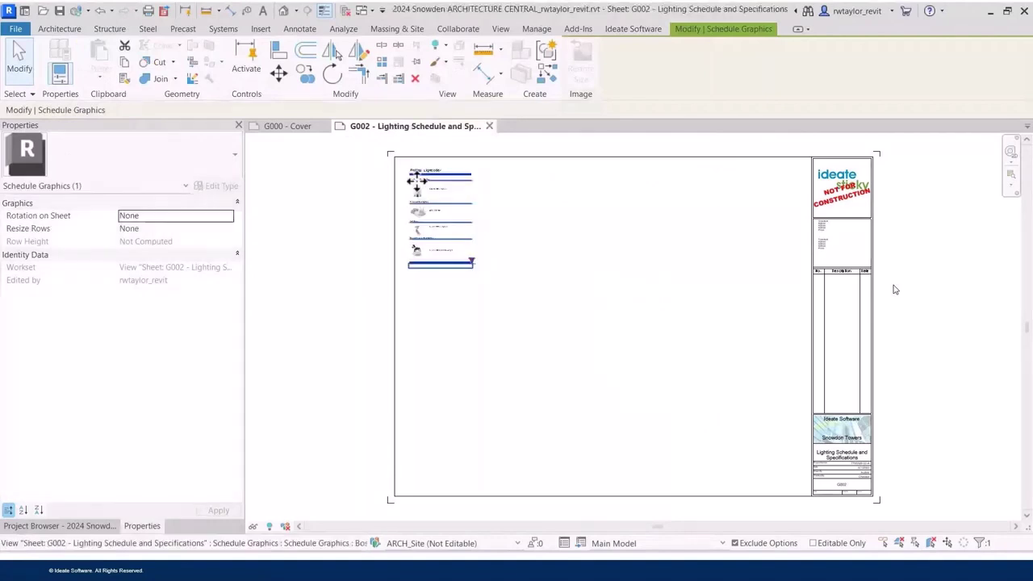
{"action": "scroll", "coordinate": [416, 181], "scroll_direction": "up", "scroll_amount": 5}
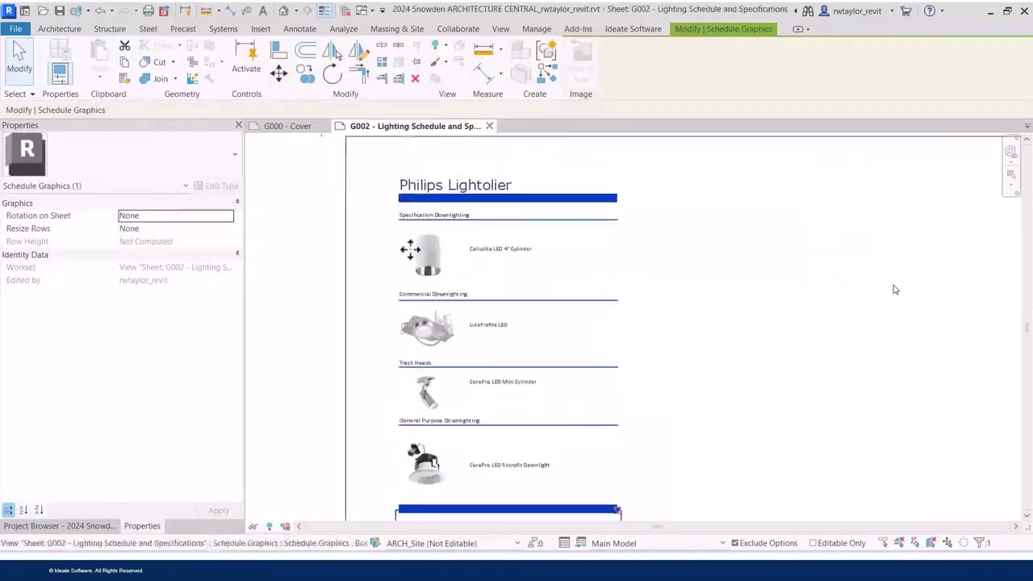
{"action": "left_click", "coordinate": [663, 249]}
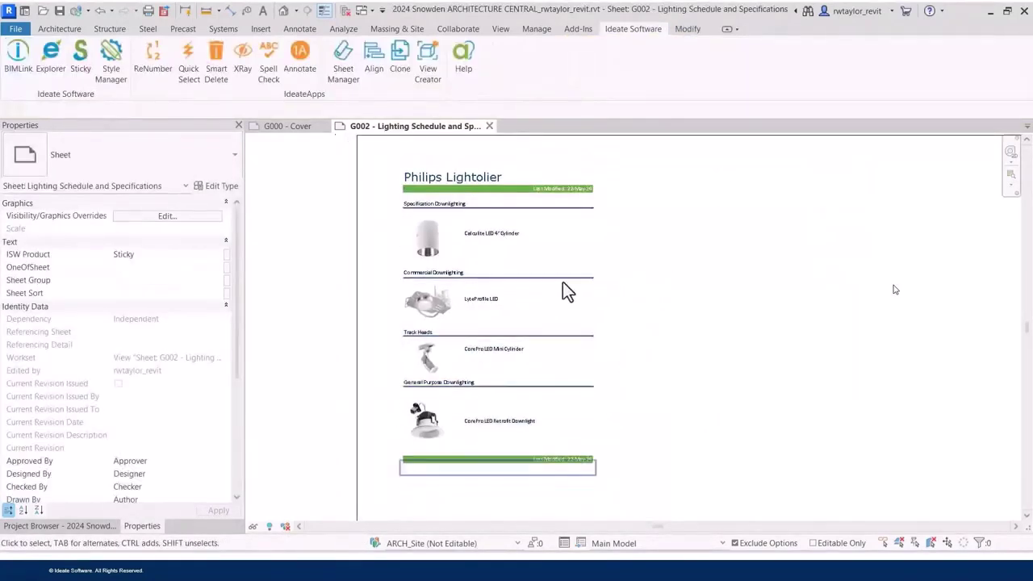
Step: Locate and select the Boston Project Lighting Schedule in the project's ??? group of Schedules/Quantities
{"action": "left_click", "coordinate": [49, 527]}
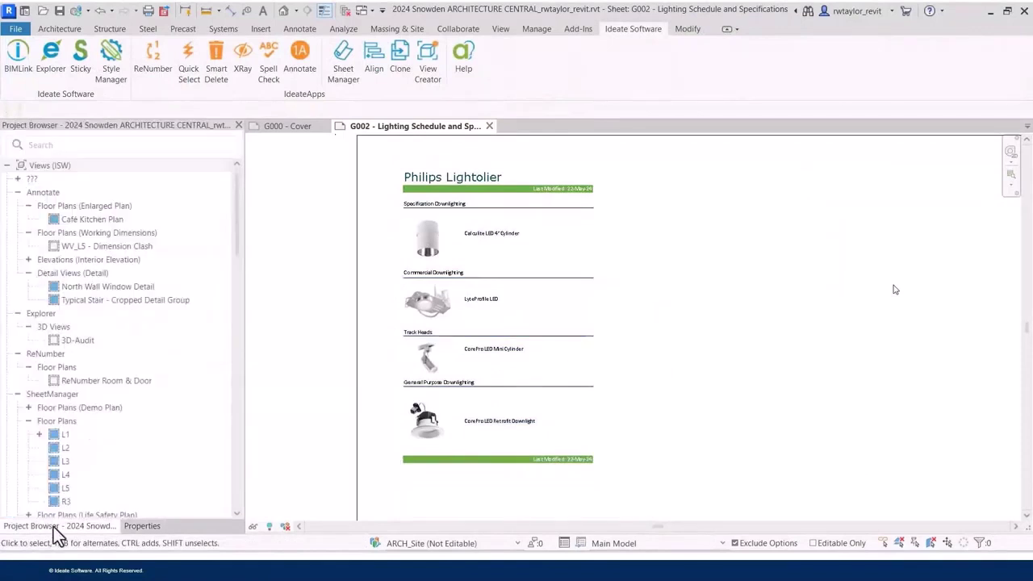
{"action": "left_click_drag", "start_coordinate": [237, 226], "coordinate": [247, 323]}
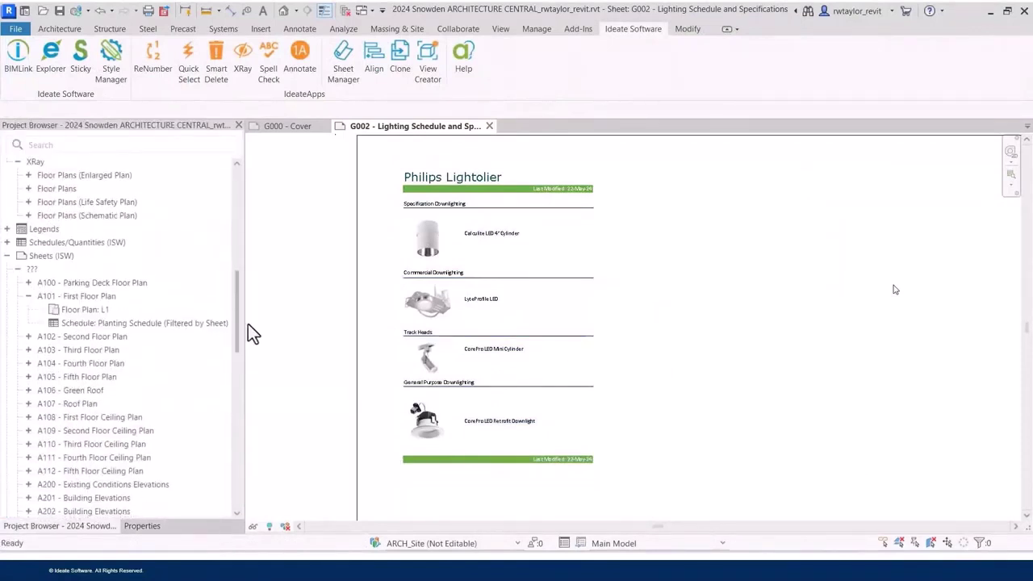
{"action": "left_click", "coordinate": [7, 242]}
{"action": "left_click", "coordinate": [18, 255]}
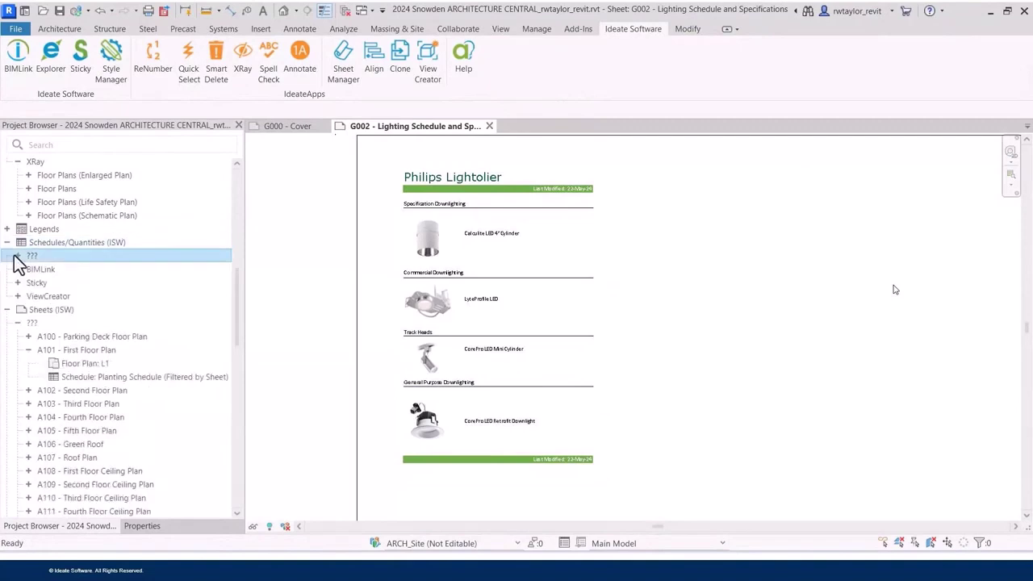
{"action": "left_click", "coordinate": [18, 255]}
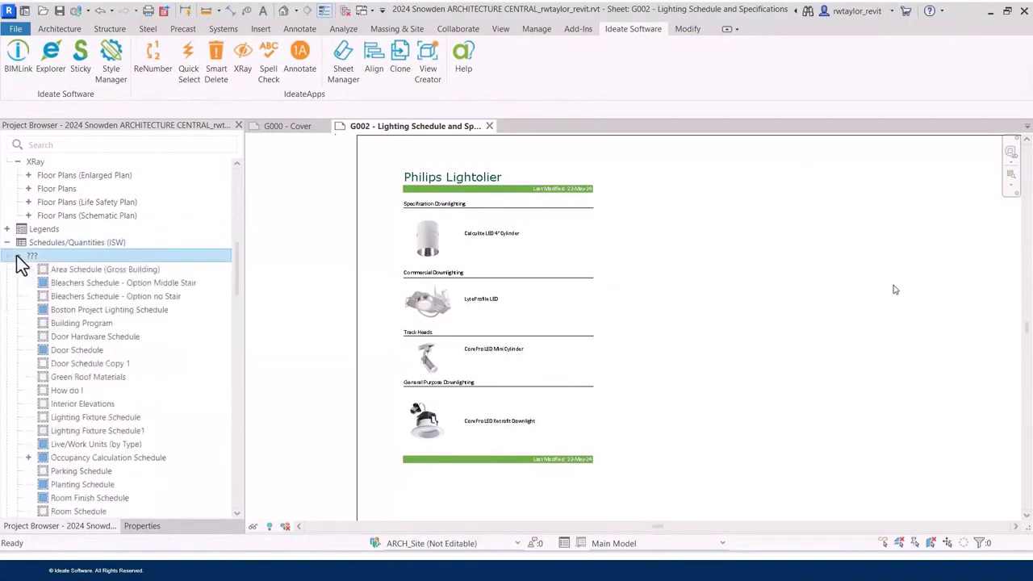
{"action": "left_click", "coordinate": [85, 311]}
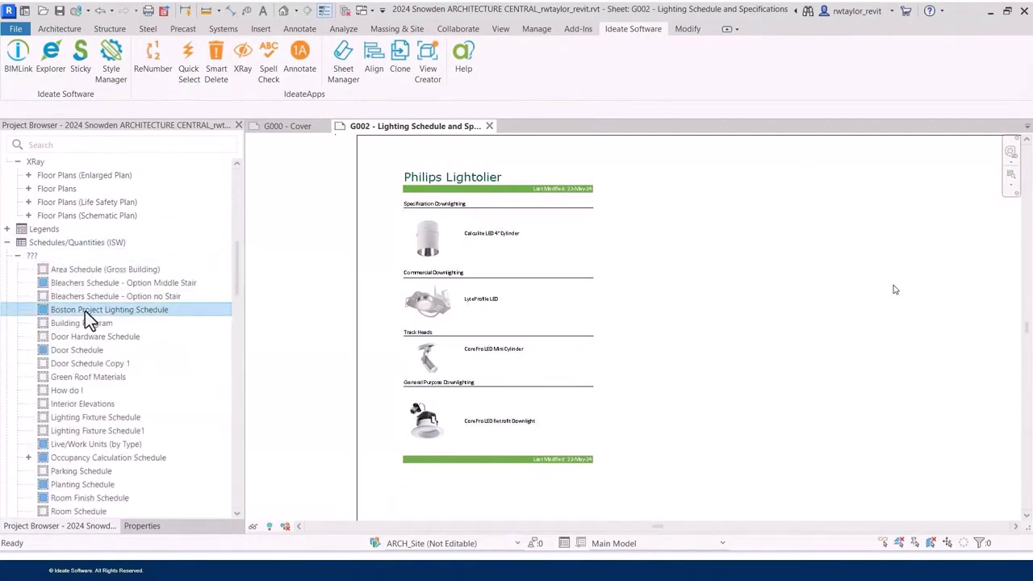
Step: Open the Boston Project Lighting Schedule view to check its contents, and return to sheet G002
{"action": "double_click", "coordinate": [85, 311]}
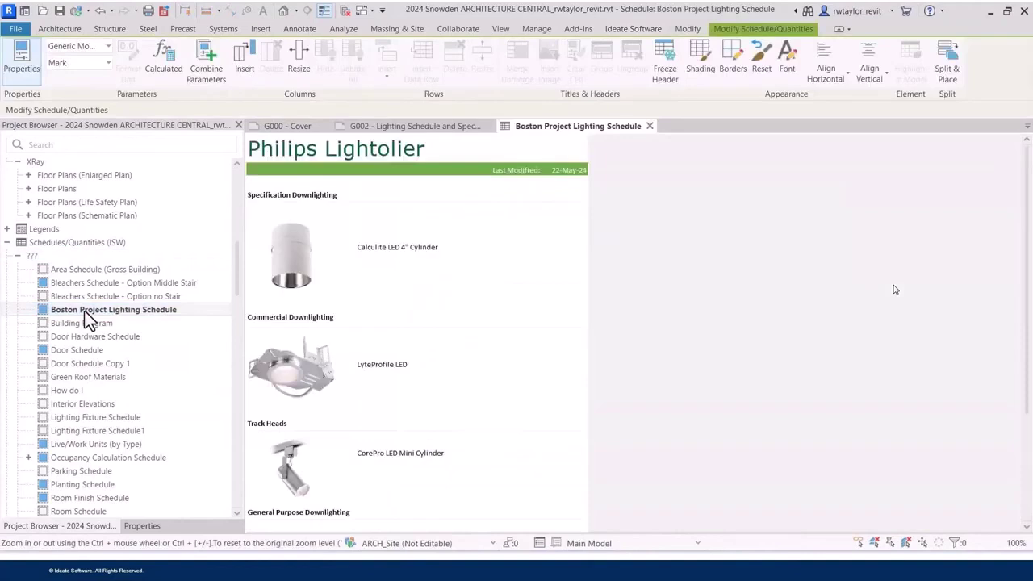
{"action": "left_click", "coordinate": [648, 126]}
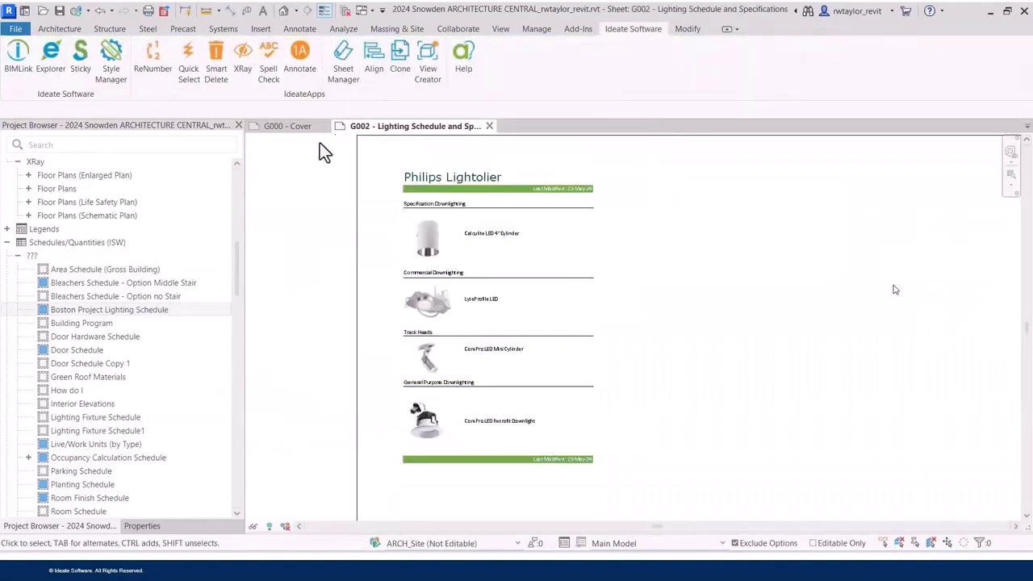
Step: Open the Boston Project Lighting Schedule's source workbook from Ideate Sticky and show its Philips Lightolier worksheet
{"action": "left_click", "coordinate": [82, 65]}
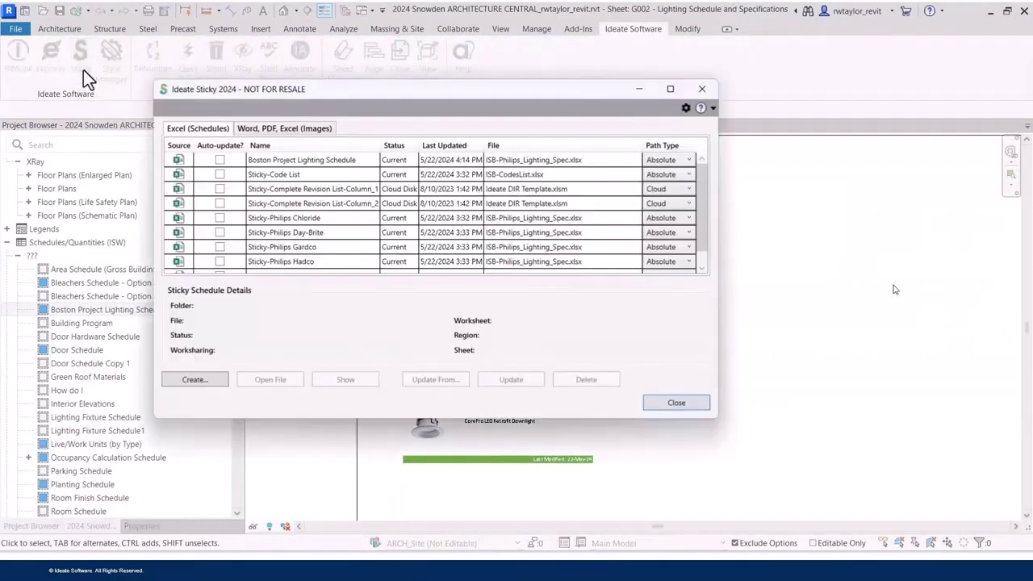
{"action": "left_click", "coordinate": [311, 162]}
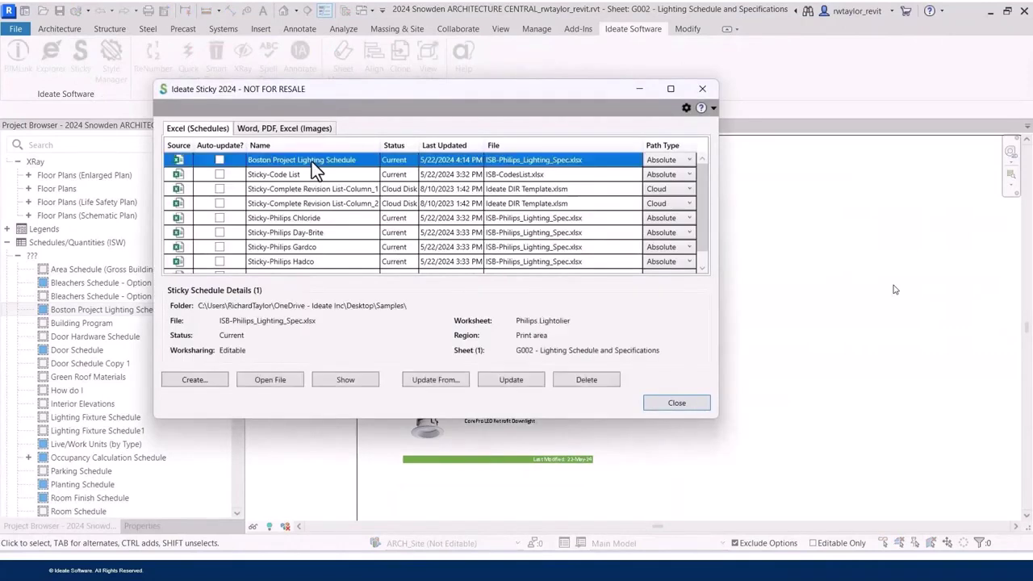
{"action": "left_click", "coordinate": [266, 380]}
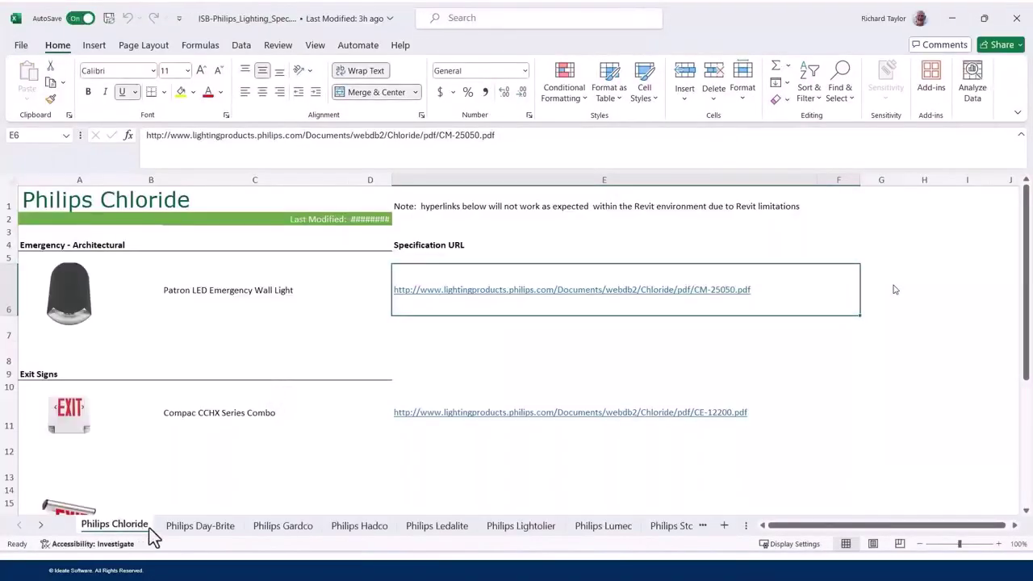
{"action": "left_click", "coordinate": [524, 526]}
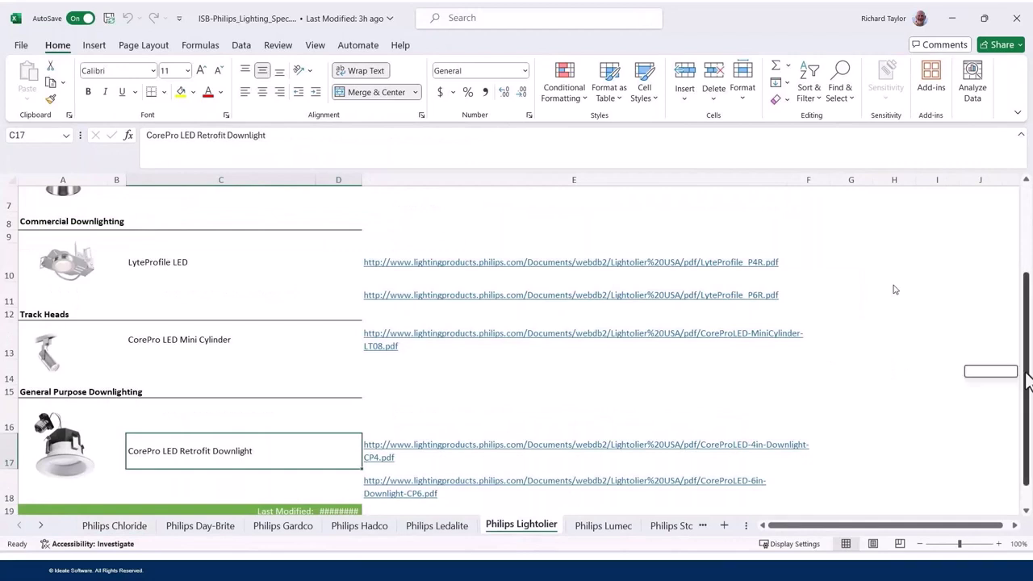
Step: Extend the title in cell A1 to read "Philips Lightolier for Boston Medical Project"
{"action": "scroll", "coordinate": [1015, 371], "scroll_direction": "up", "scroll_amount": 3}
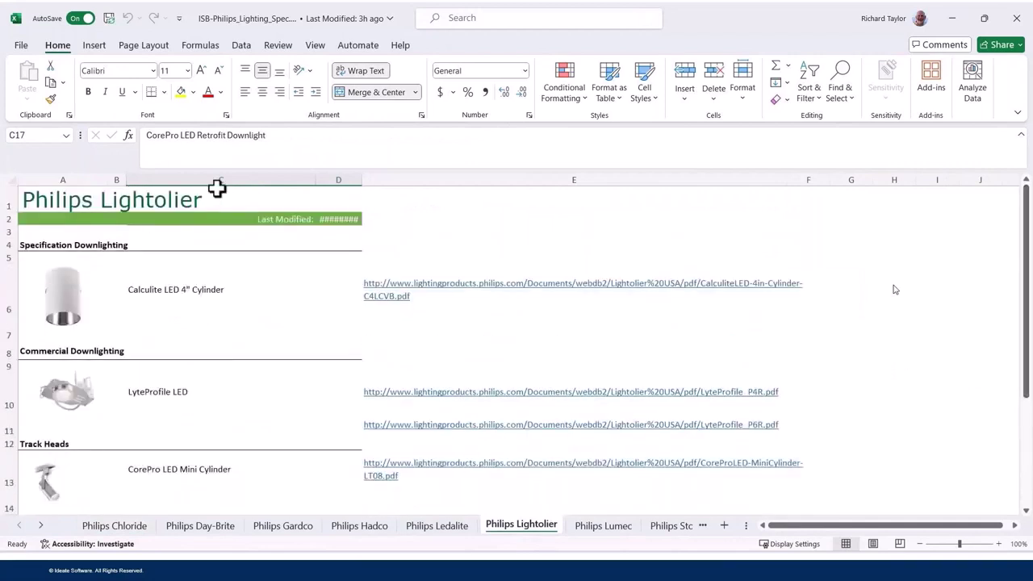
{"action": "left_click", "coordinate": [51, 202]}
{"action": "left_click", "coordinate": [259, 133]}
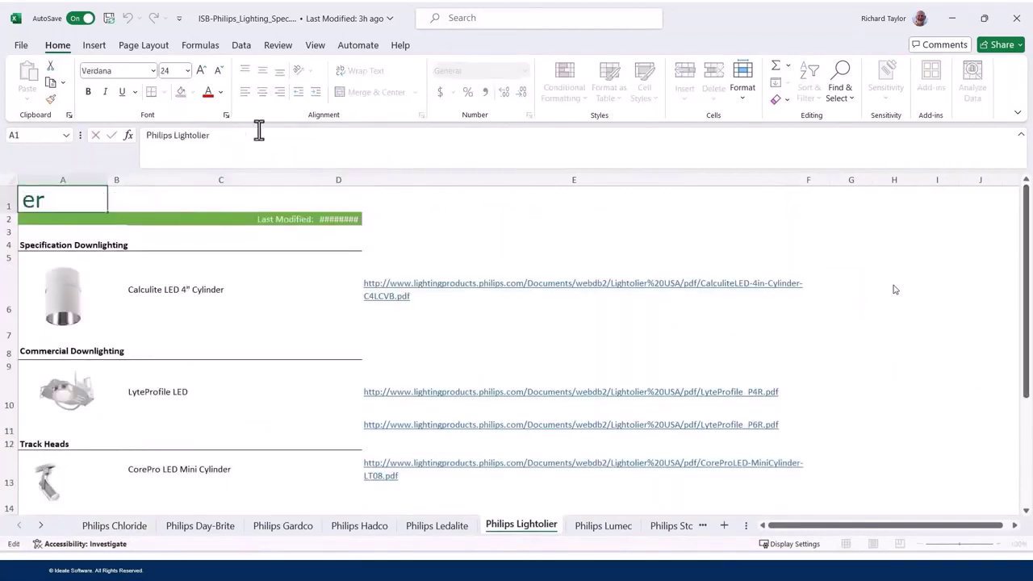
{"action": "type", "text": "for "}
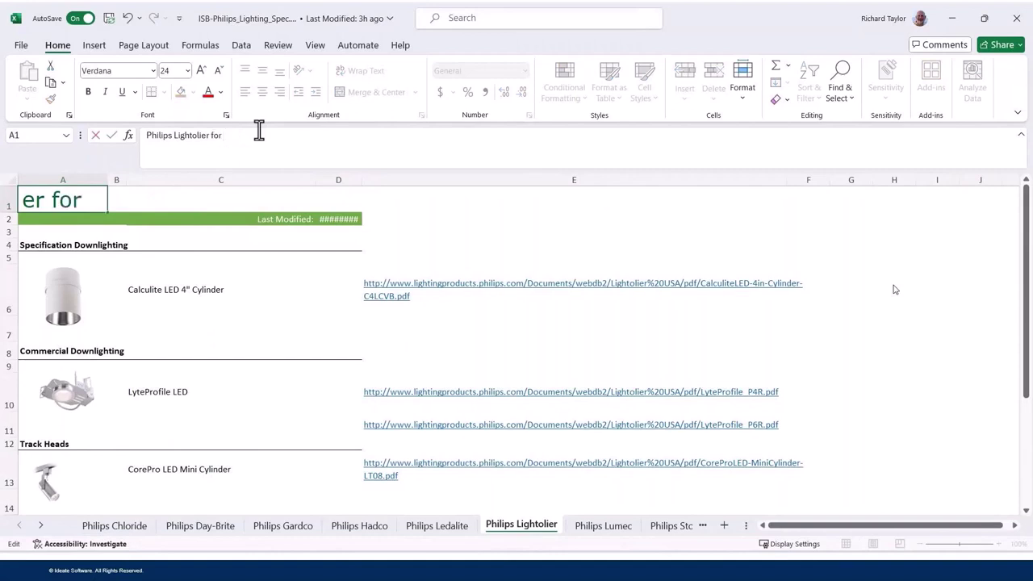
{"action": "type", "text": "Boston Med"}
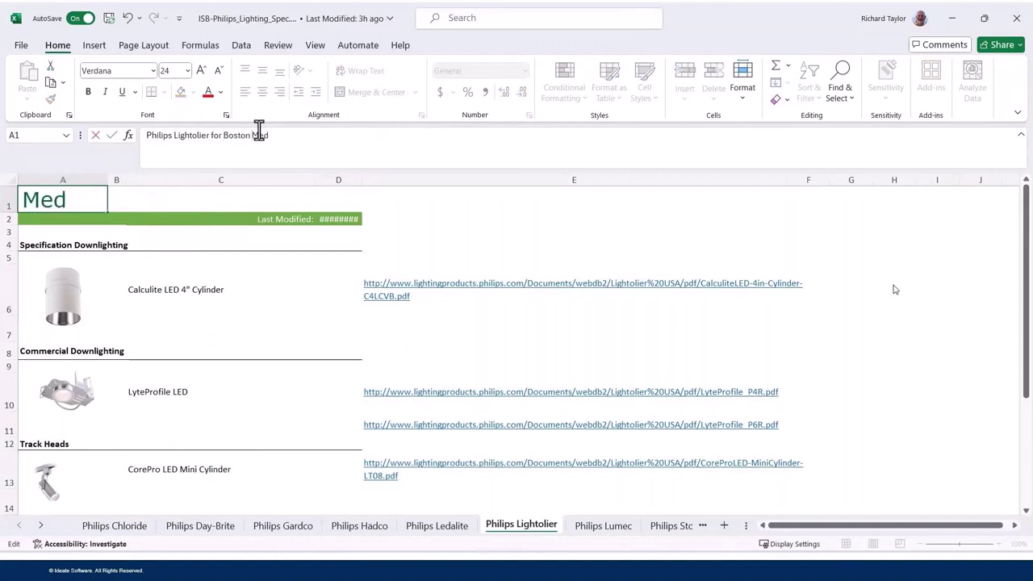
{"action": "type", "text": "ical Project"}
{"action": "key", "text": "Return"}
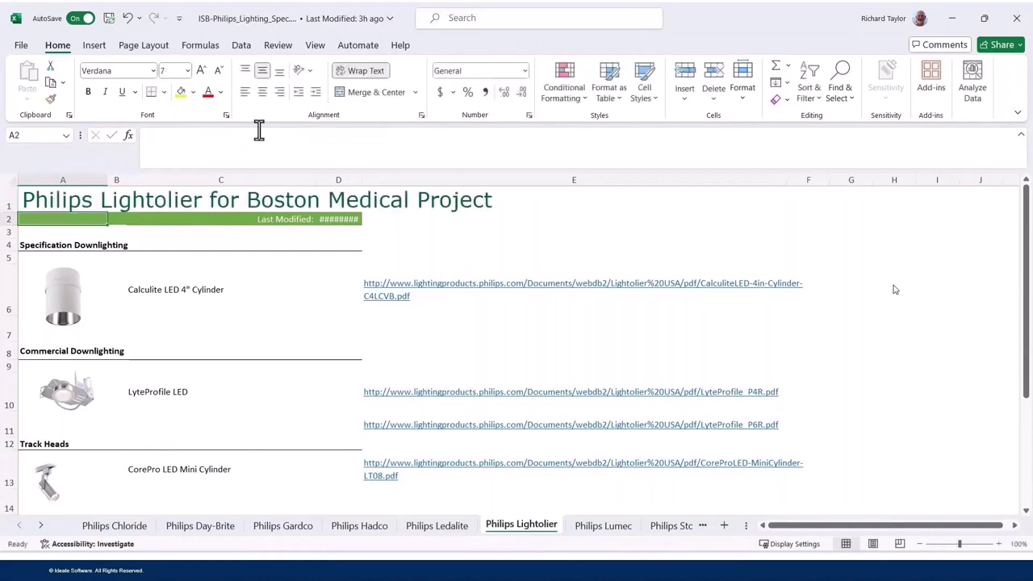
Step: Widen column D to fit the full title and fill cells A2:D3 with light orange
{"action": "left_click_drag", "start_coordinate": [361, 180], "coordinate": [503, 179]}
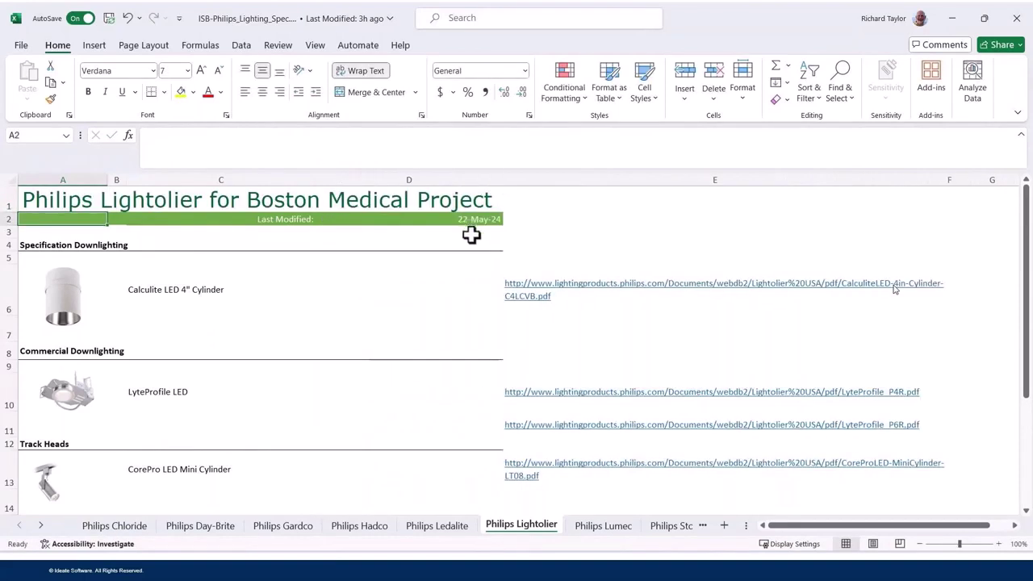
{"action": "left_click_drag", "start_coordinate": [471, 234], "coordinate": [48, 221]}
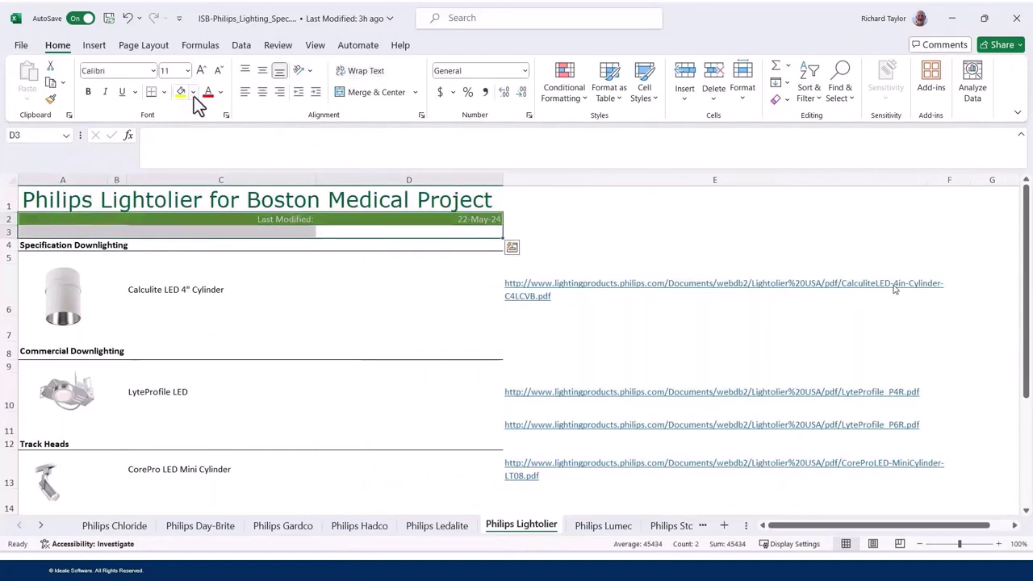
{"action": "left_click", "coordinate": [193, 92]}
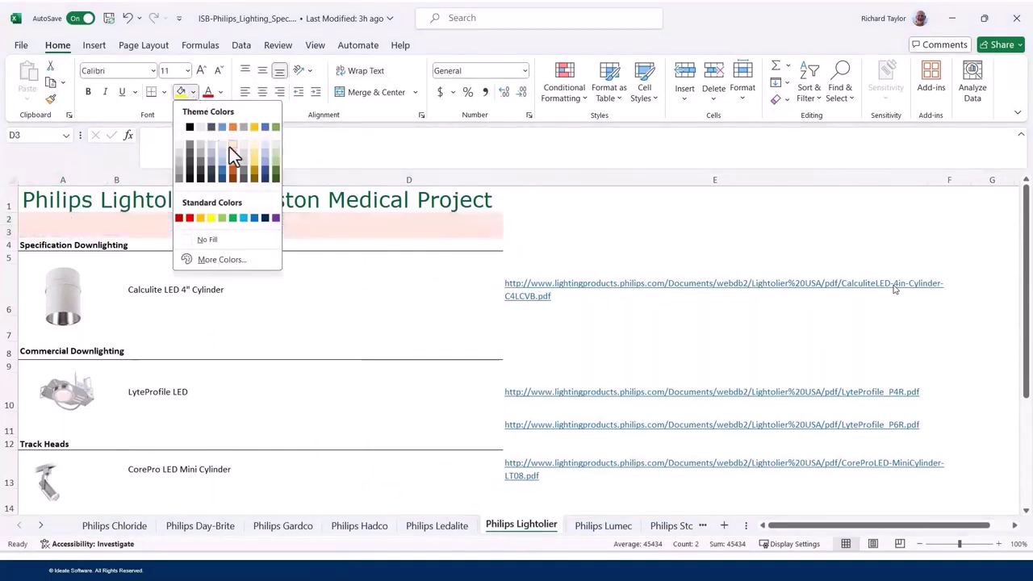
{"action": "left_click", "coordinate": [228, 150]}
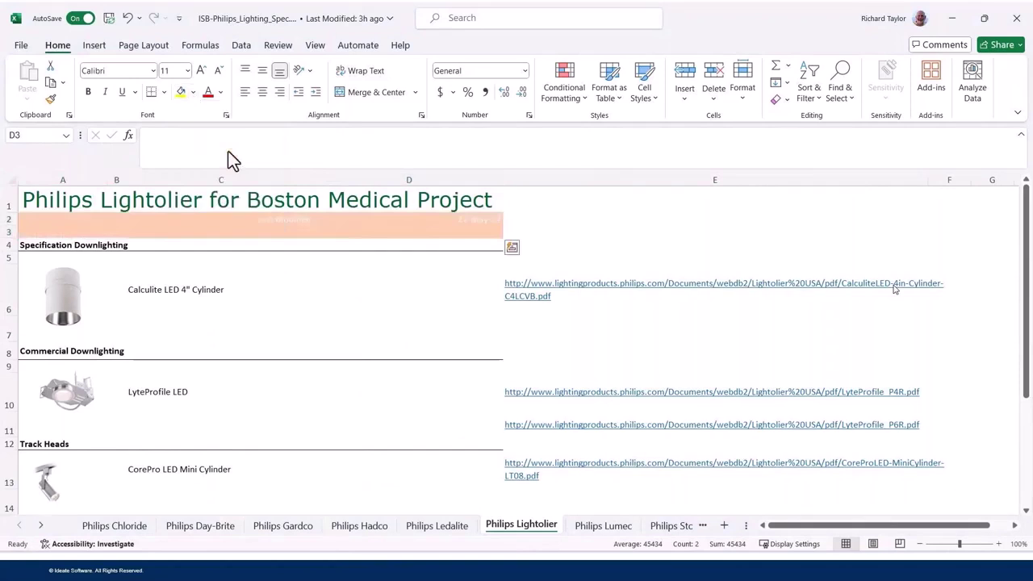
{"action": "left_click", "coordinate": [583, 233]}
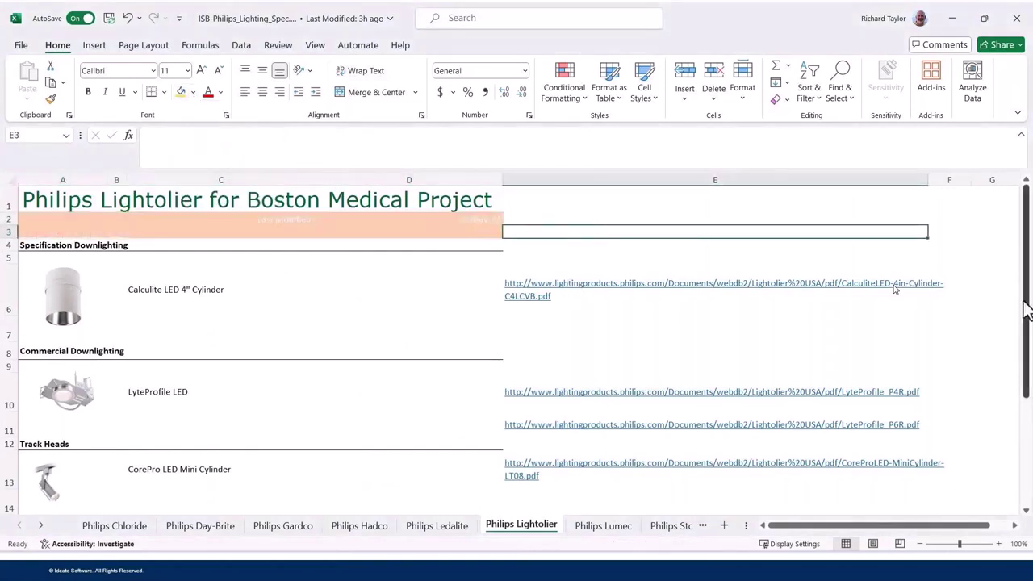
Step: Define a named range for cells A1:D14, using the signed-in user's surname as its name
{"action": "left_click_drag", "start_coordinate": [1026, 308], "coordinate": [1018, 375]}
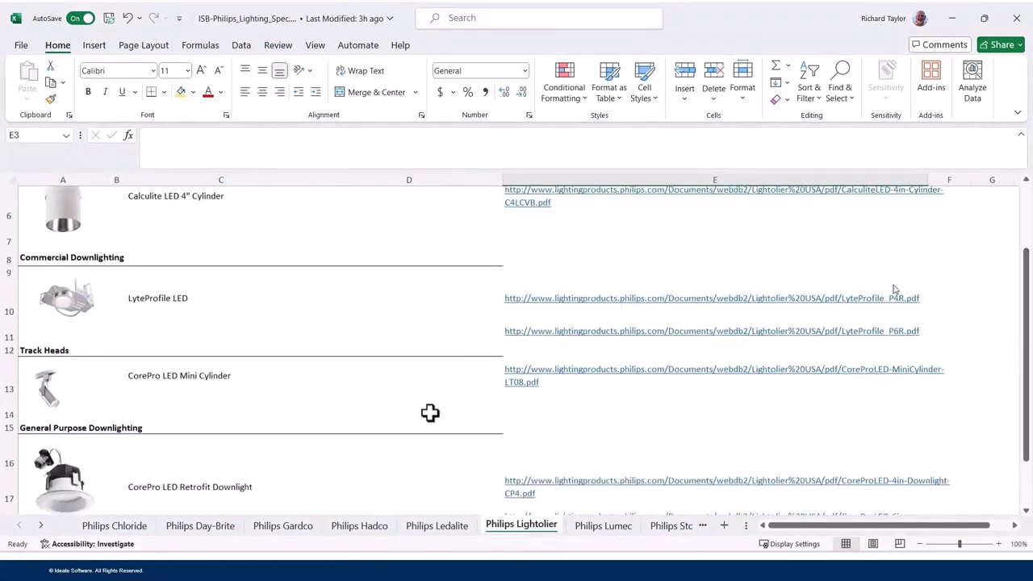
{"action": "left_click_drag", "start_coordinate": [467, 414], "coordinate": [6, 163]}
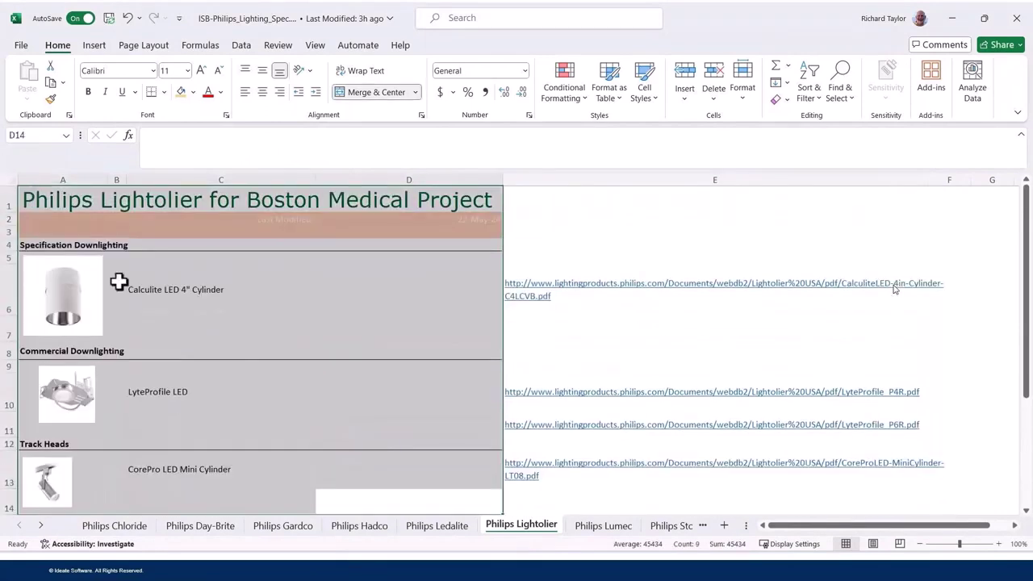
{"action": "left_click", "coordinate": [41, 137]}
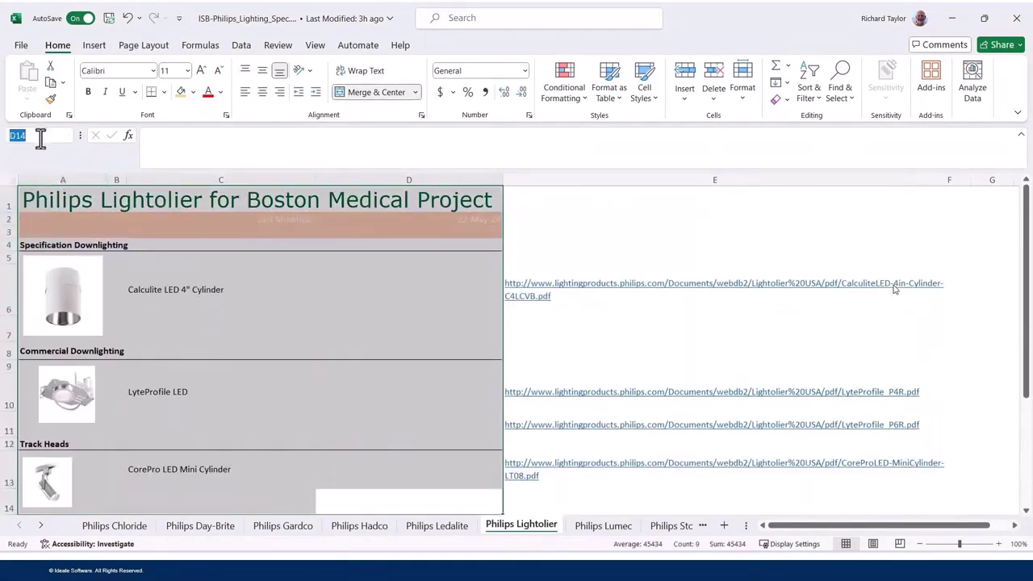
{"action": "type", "text": "Taylor"}
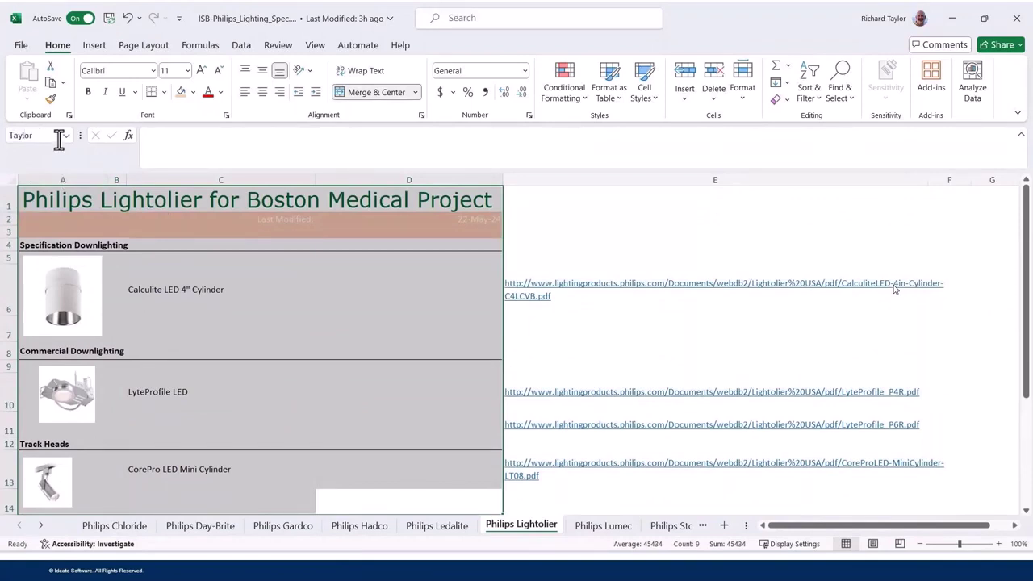
Step: Compare the extents of the Print_Area range and the newly named range on the worksheet
{"action": "left_click", "coordinate": [67, 136]}
{"action": "left_click", "coordinate": [29, 151]}
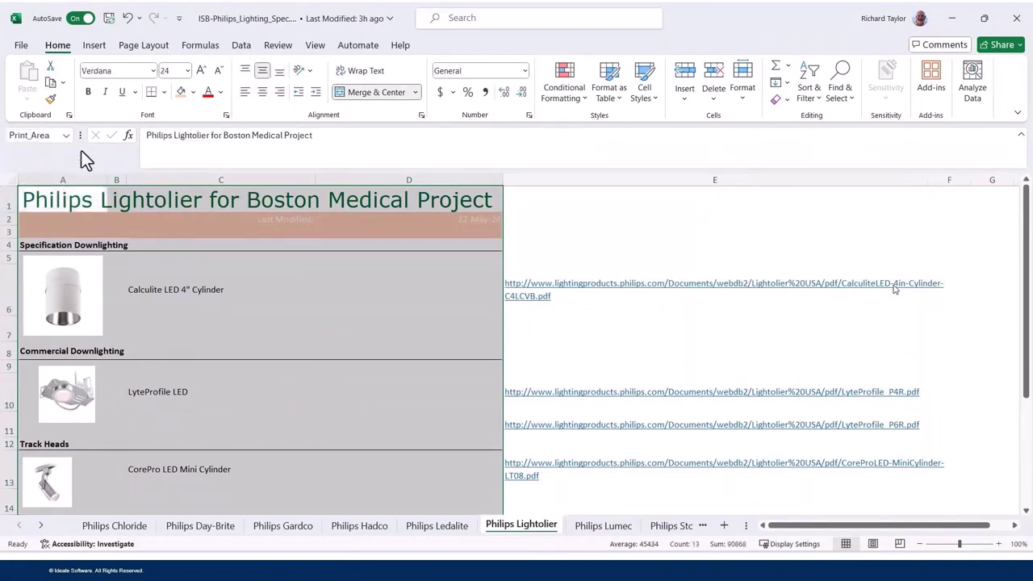
{"action": "left_click_drag", "start_coordinate": [1026, 250], "coordinate": [1023, 355]}
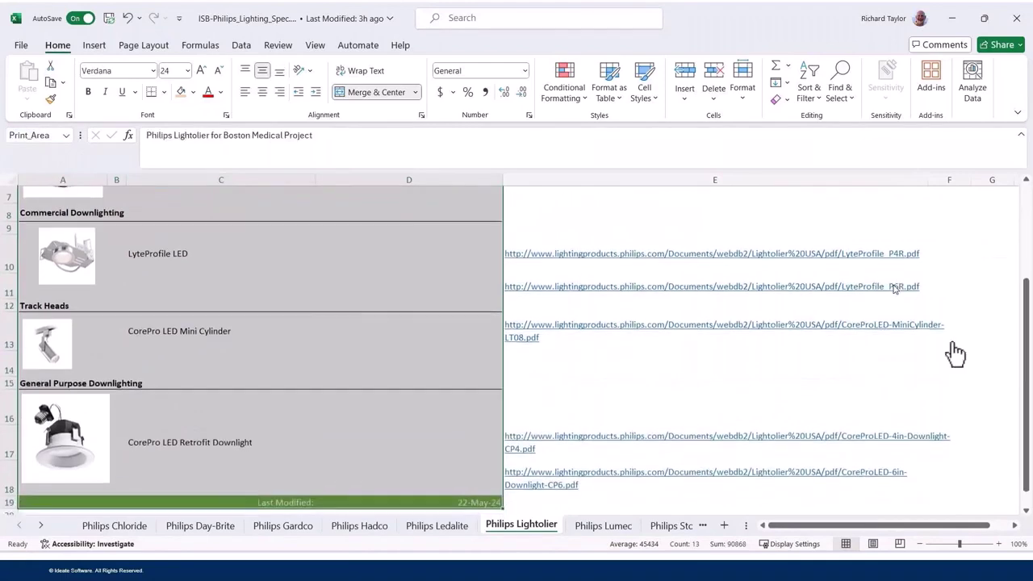
{"action": "left_click", "coordinate": [66, 135]}
{"action": "left_click", "coordinate": [47, 163]}
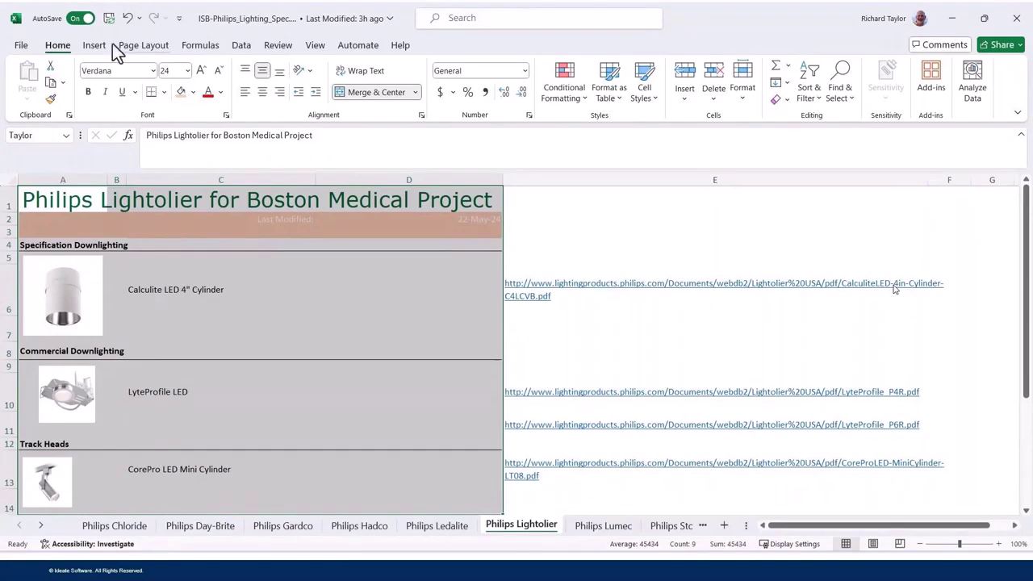
Step: Save the lighting specification workbook and close it to return to Ideate Sticky
{"action": "left_click", "coordinate": [109, 18]}
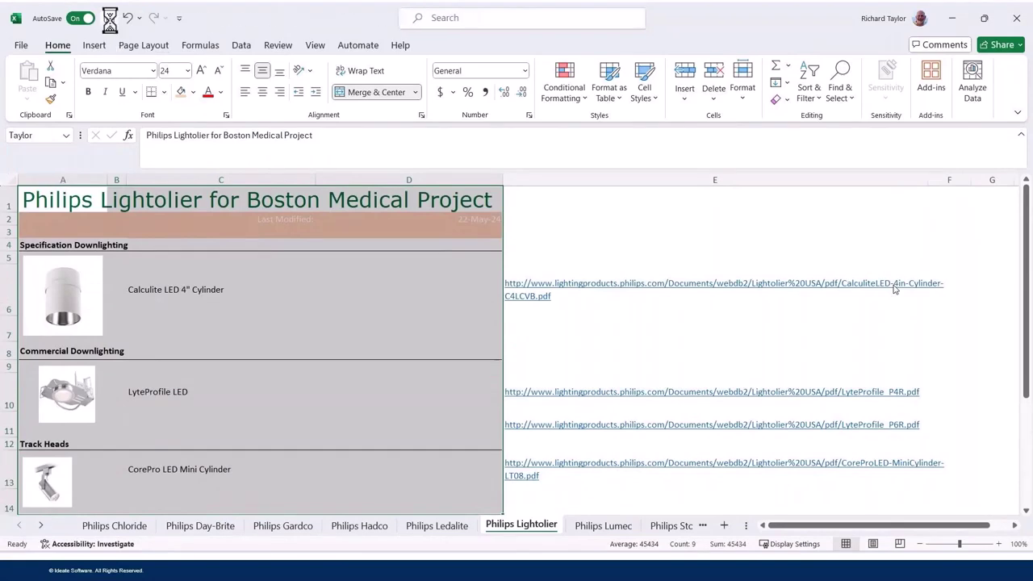
{"action": "left_click", "coordinate": [1015, 18]}
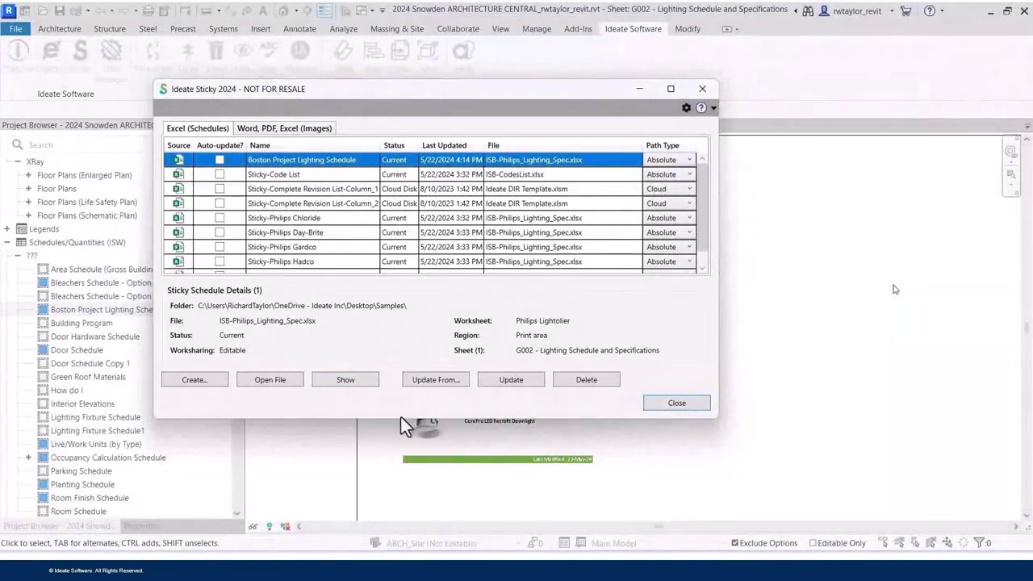
Step: Update the Boston Project Lighting Schedule from the Philips Lightolier worksheet's surname-named region, and close Ideate Sticky to view the whole sheet
{"action": "left_click", "coordinate": [422, 382]}
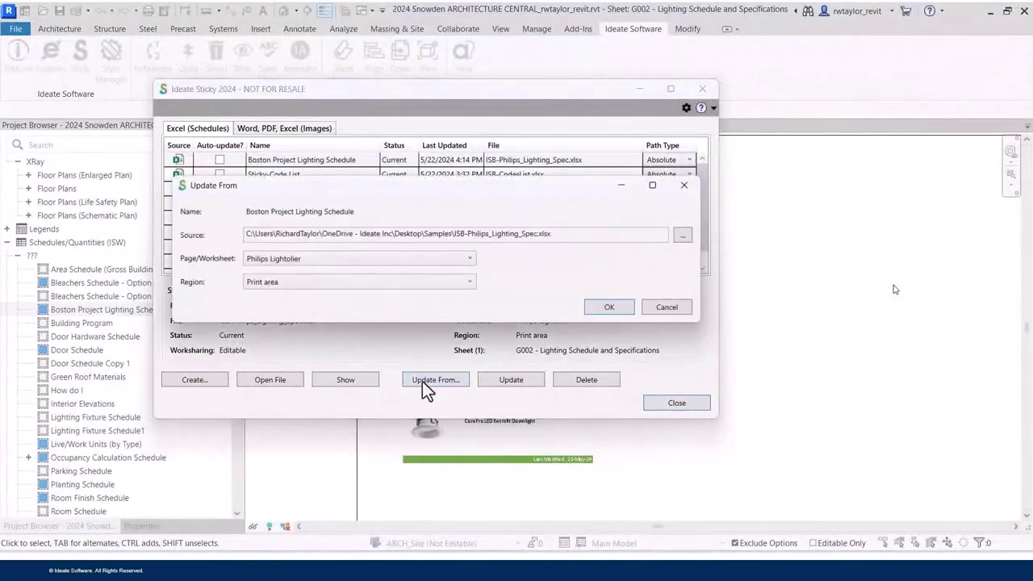
{"action": "left_click", "coordinate": [470, 260]}
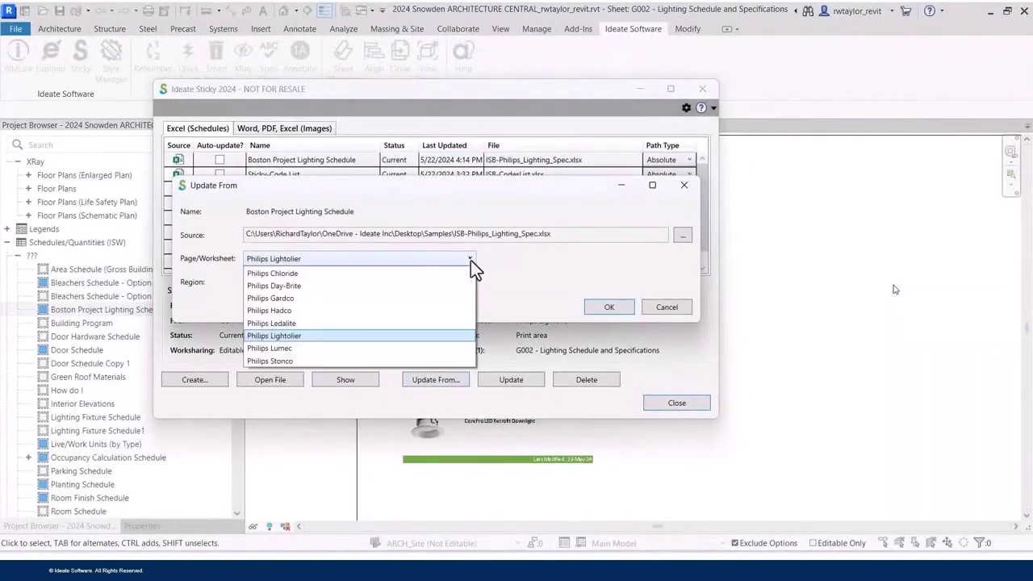
{"action": "left_click", "coordinate": [470, 260]}
{"action": "left_click", "coordinate": [468, 283]}
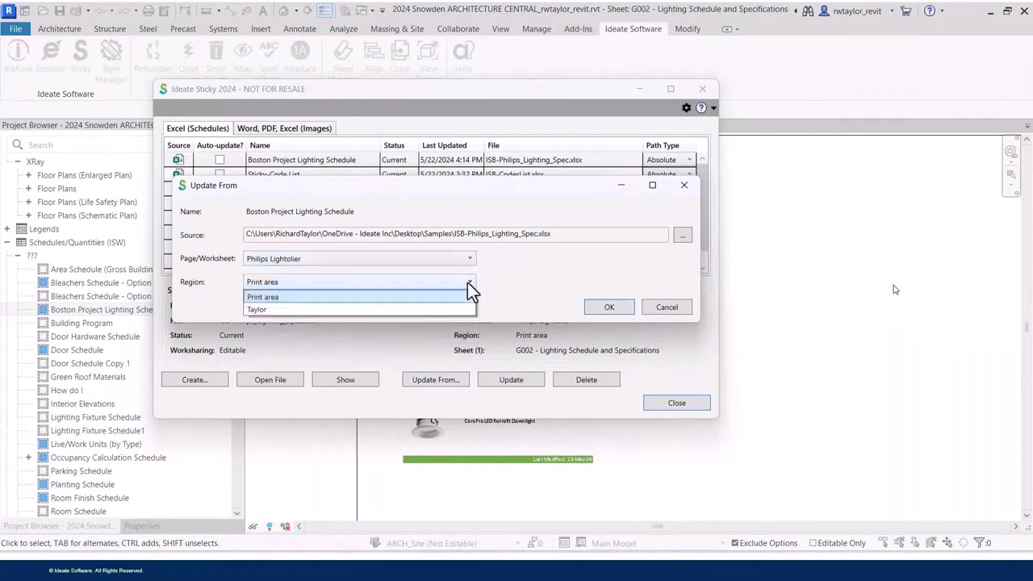
{"action": "left_click", "coordinate": [253, 310]}
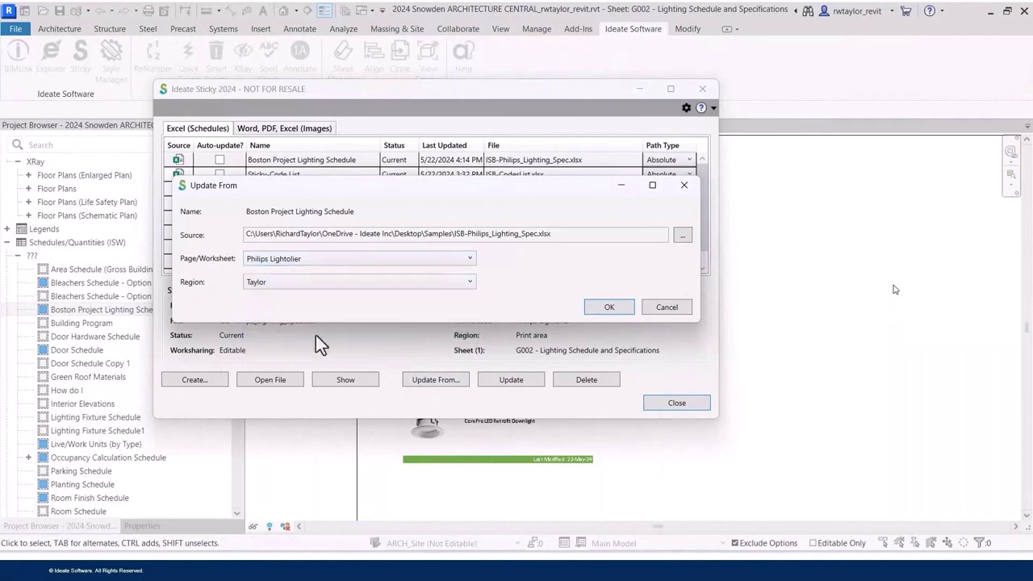
{"action": "left_click", "coordinate": [601, 308]}
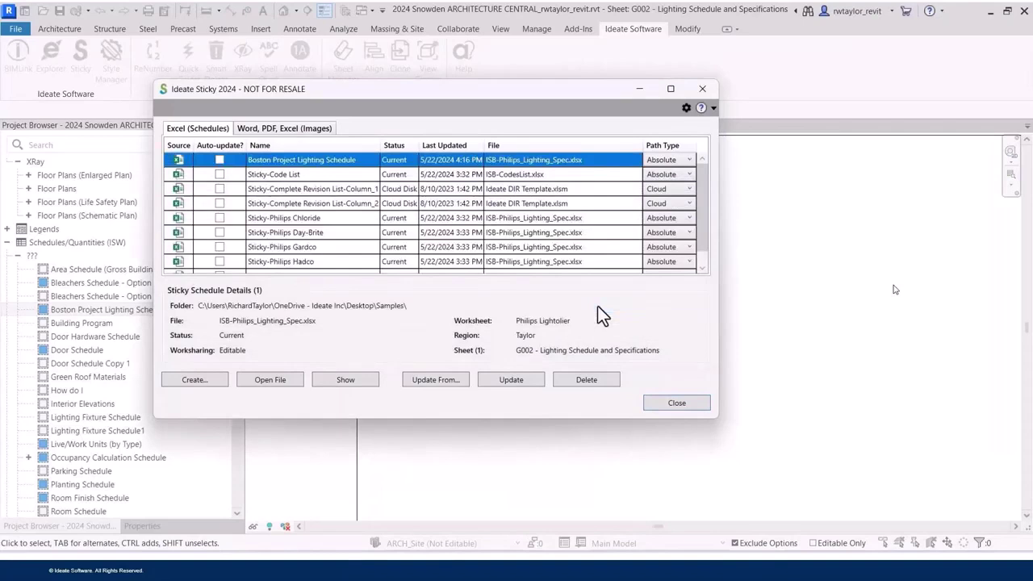
{"action": "left_click", "coordinate": [657, 397]}
{"action": "right_click", "coordinate": [660, 401]}
{"action": "left_click", "coordinate": [694, 307]}
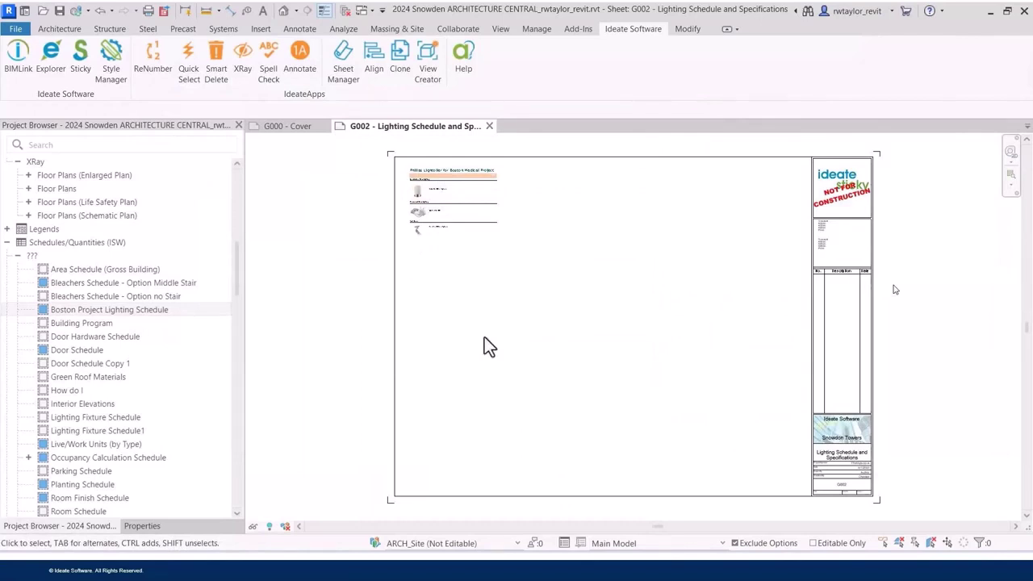
Step: Enable auto-update for the Boston Project Lighting Schedule in Ideate Sticky
{"action": "left_click", "coordinate": [80, 71]}
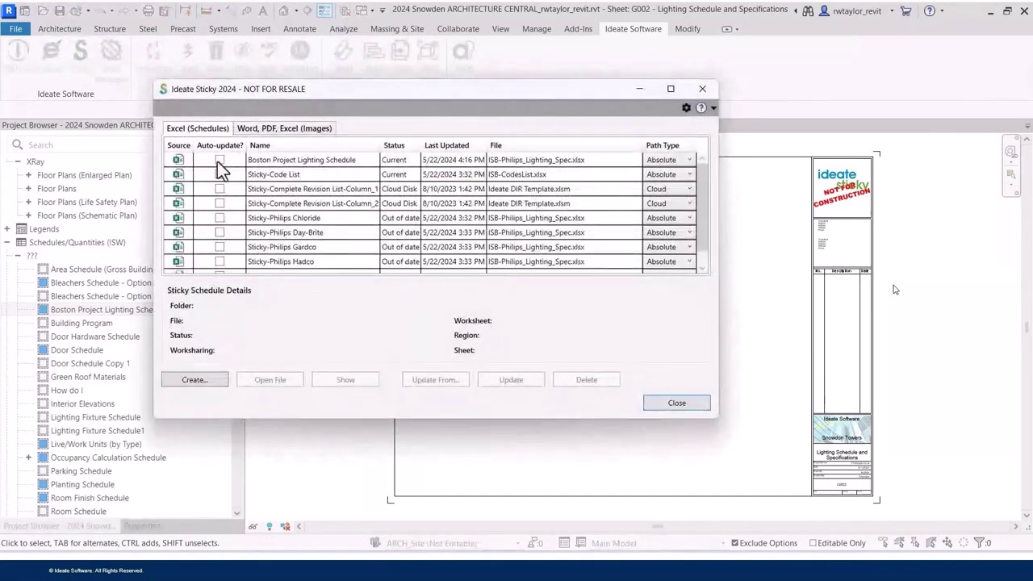
{"action": "left_click", "coordinate": [217, 161]}
{"action": "left_click", "coordinate": [218, 161]}
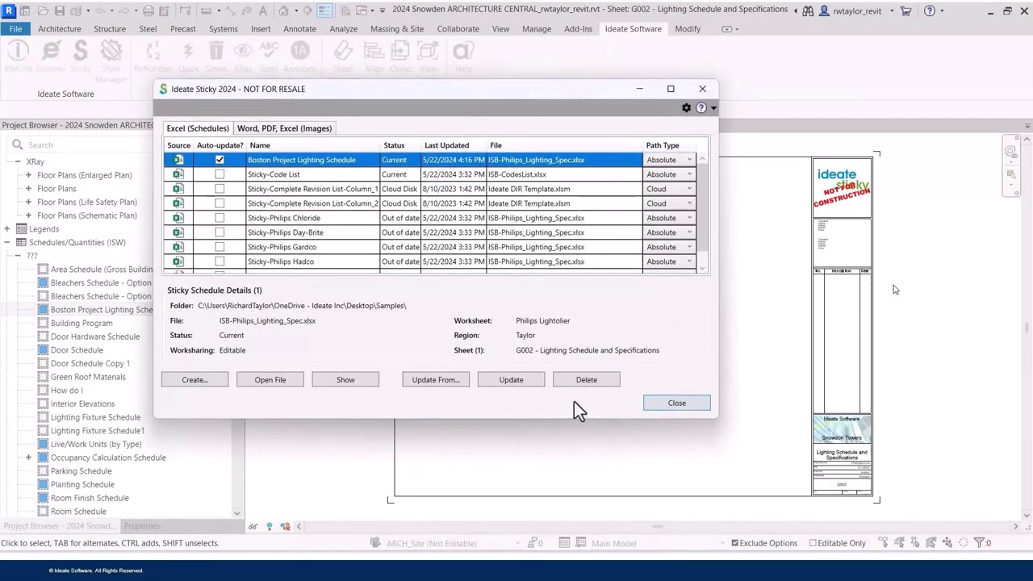
Step: Open the Boston Project Lighting Schedule's source workbook and replace "Boston" with "Providence" in the cell A1 title
{"action": "left_click", "coordinate": [261, 381]}
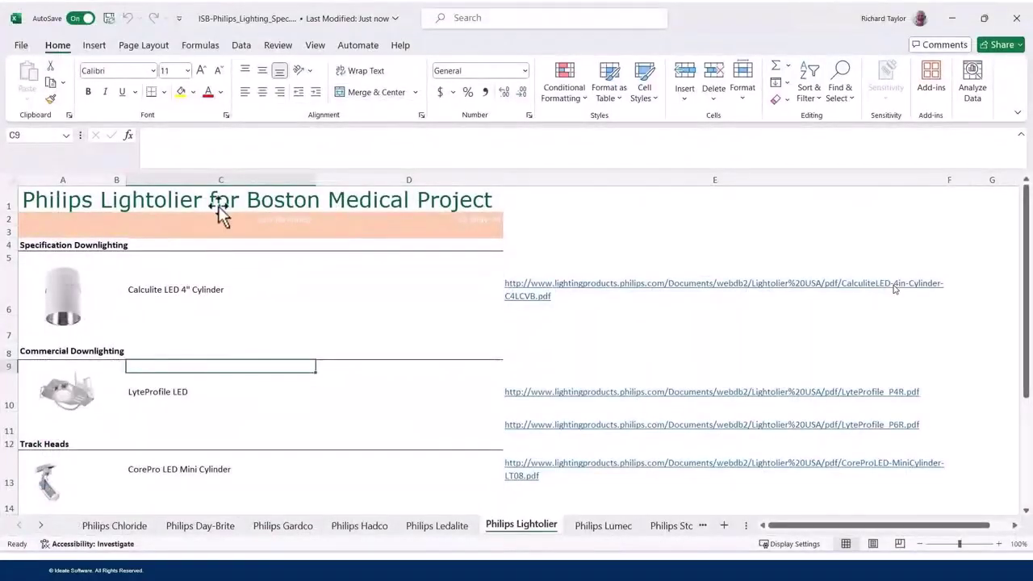
{"action": "left_click", "coordinate": [250, 201]}
{"action": "left_click", "coordinate": [80, 195]}
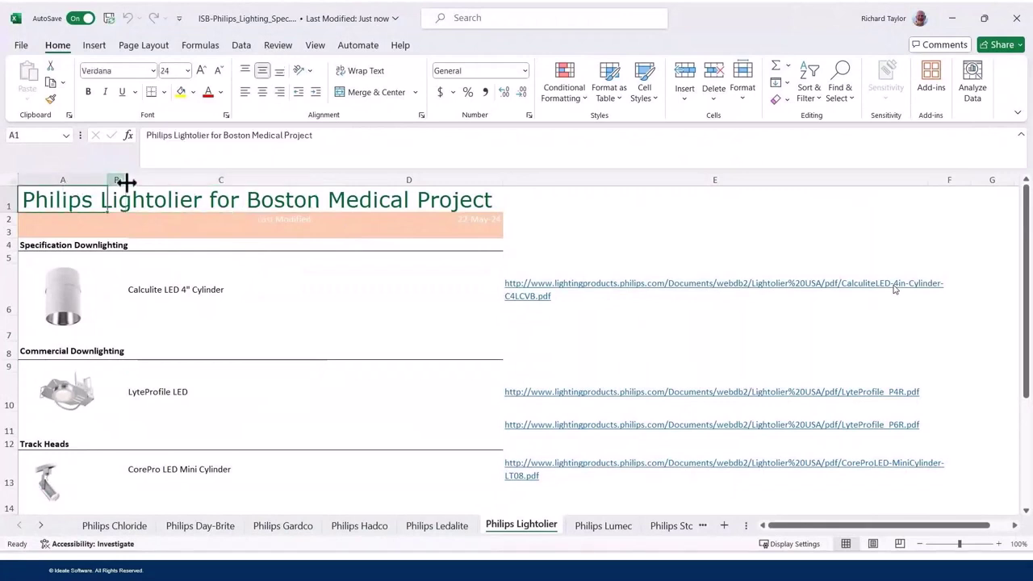
{"action": "left_click_drag", "start_coordinate": [223, 135], "coordinate": [252, 134]}
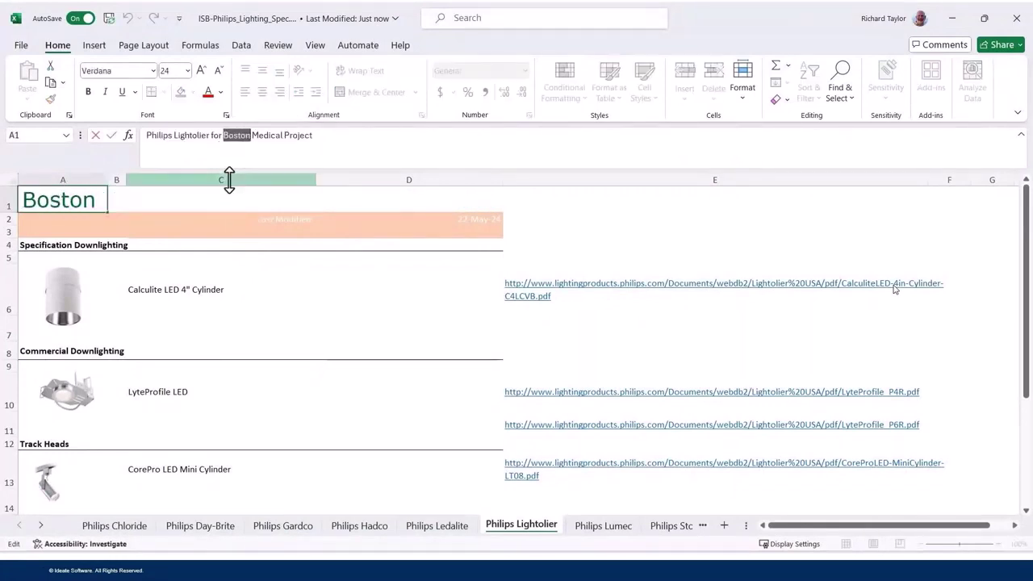
{"action": "type", "text": "Prov"}
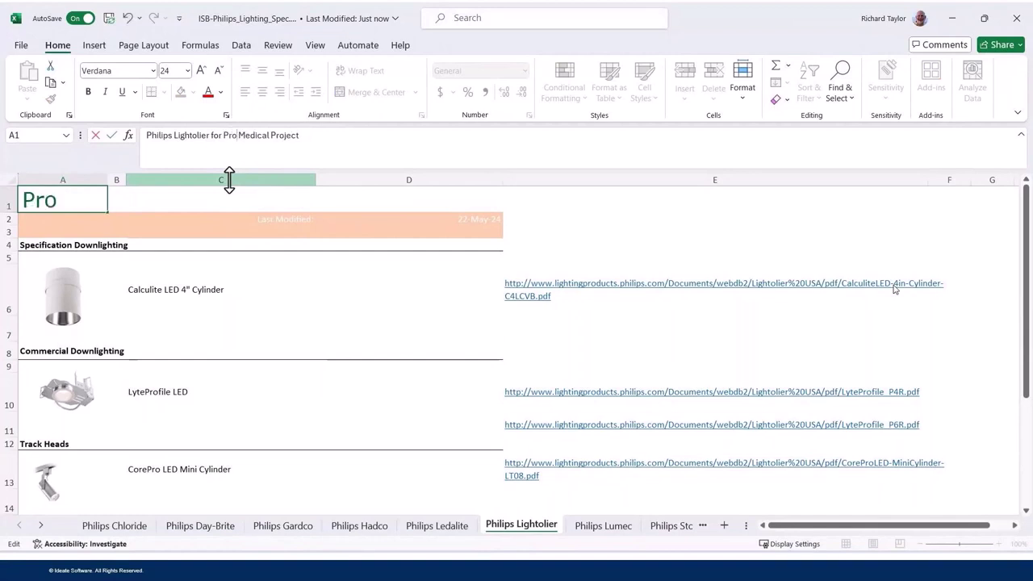
{"action": "type", "text": "idence"}
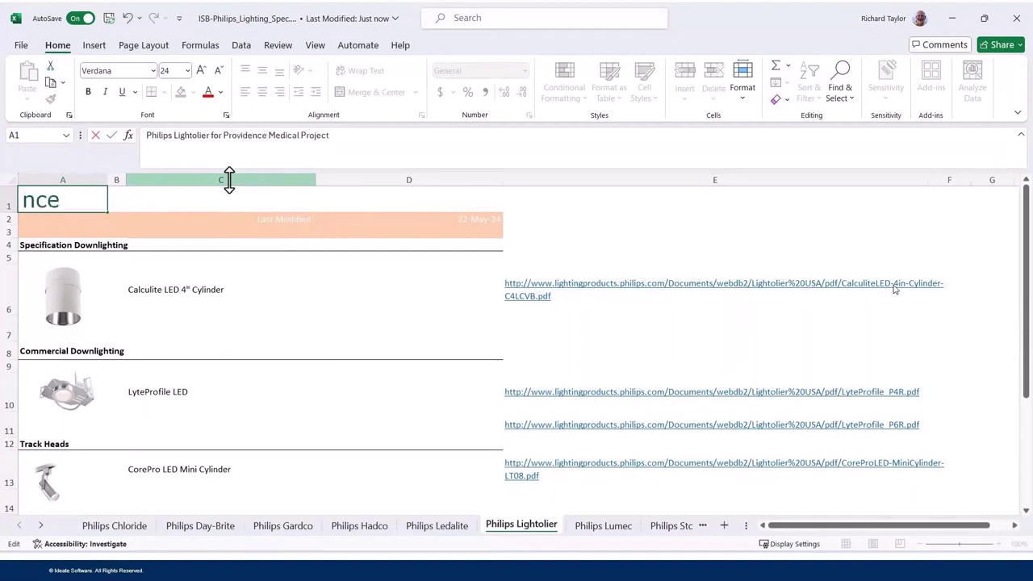
{"action": "key", "text": "Return"}
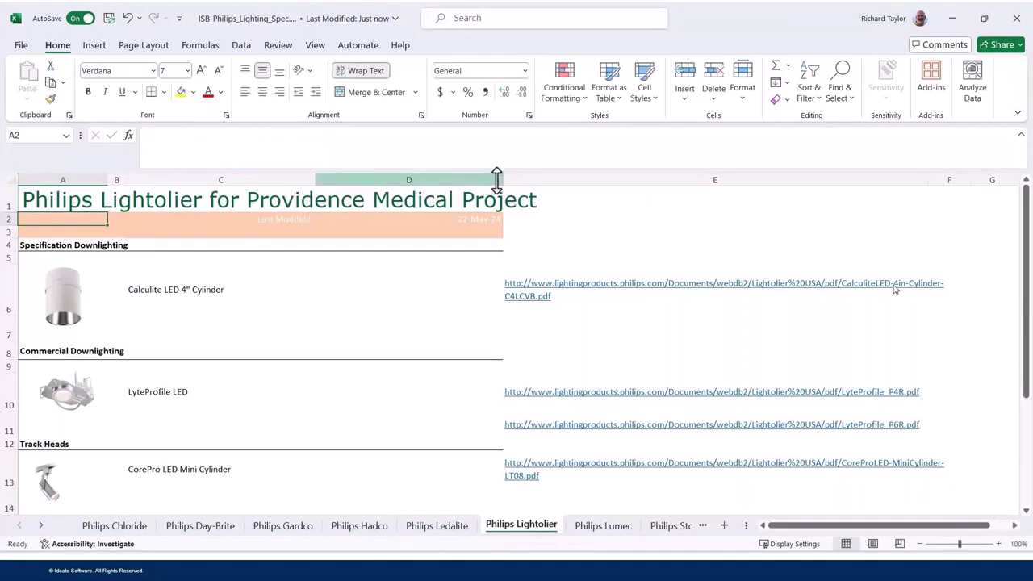
Step: Widen column D to span the full worksheet title, and save and close the workbook
{"action": "left_click_drag", "start_coordinate": [502, 179], "coordinate": [585, 182]}
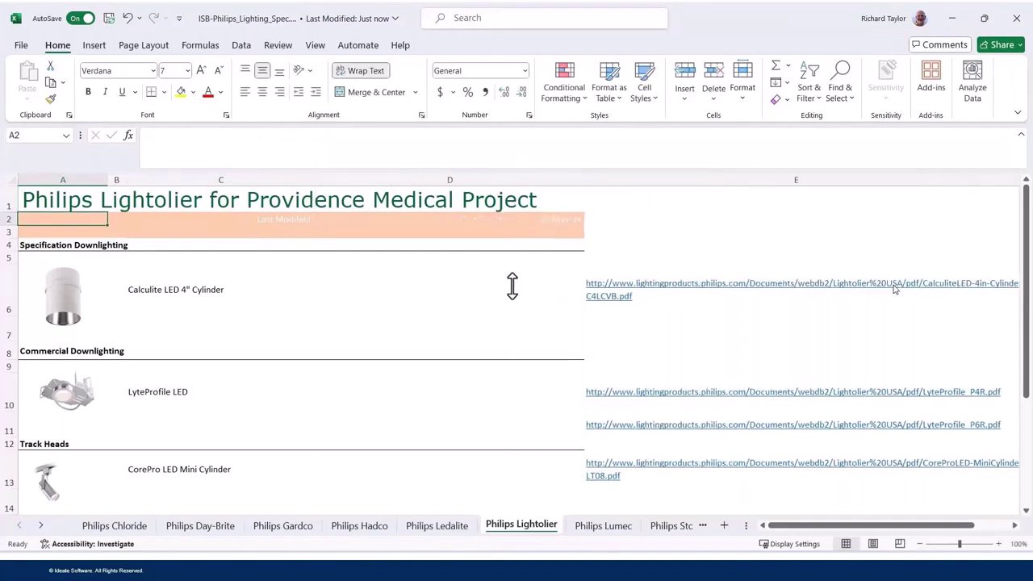
{"action": "left_click", "coordinate": [109, 18]}
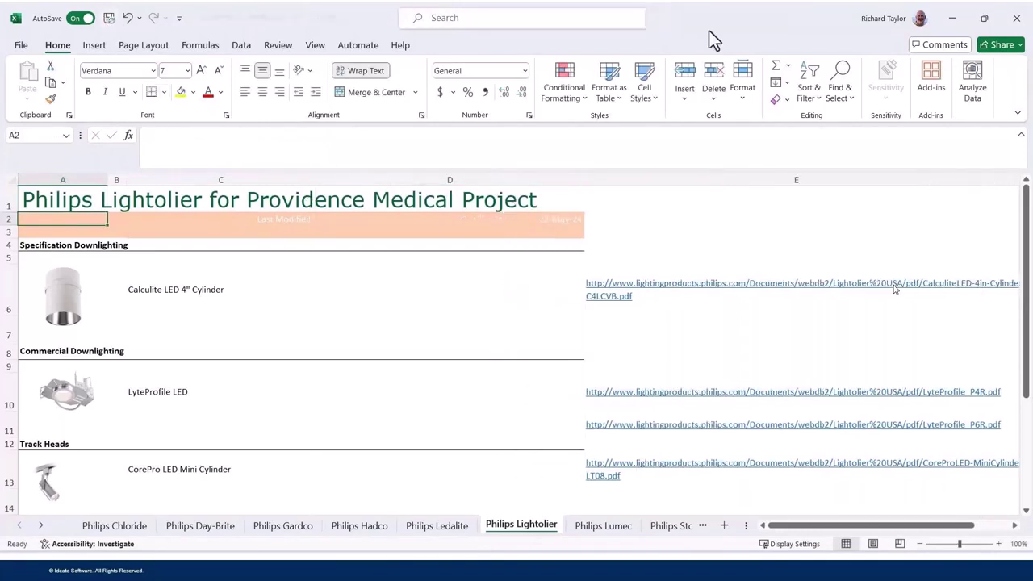
{"action": "left_click", "coordinate": [1016, 18]}
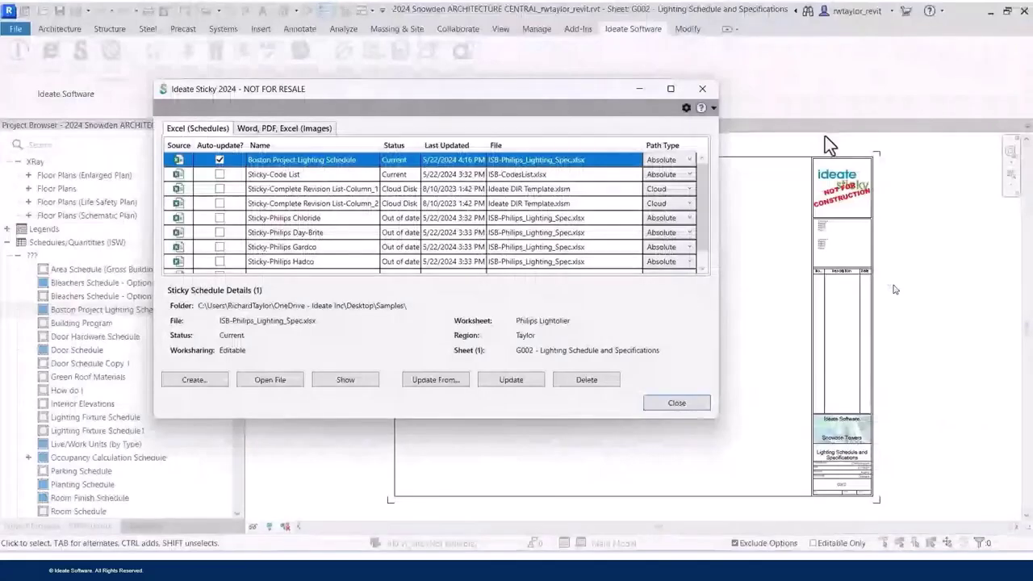
Step: Close and reopen Ideate Sticky to check the Boston Project Lighting Schedule's status with a wider Status column, and close it again
{"action": "left_click", "coordinate": [677, 403]}
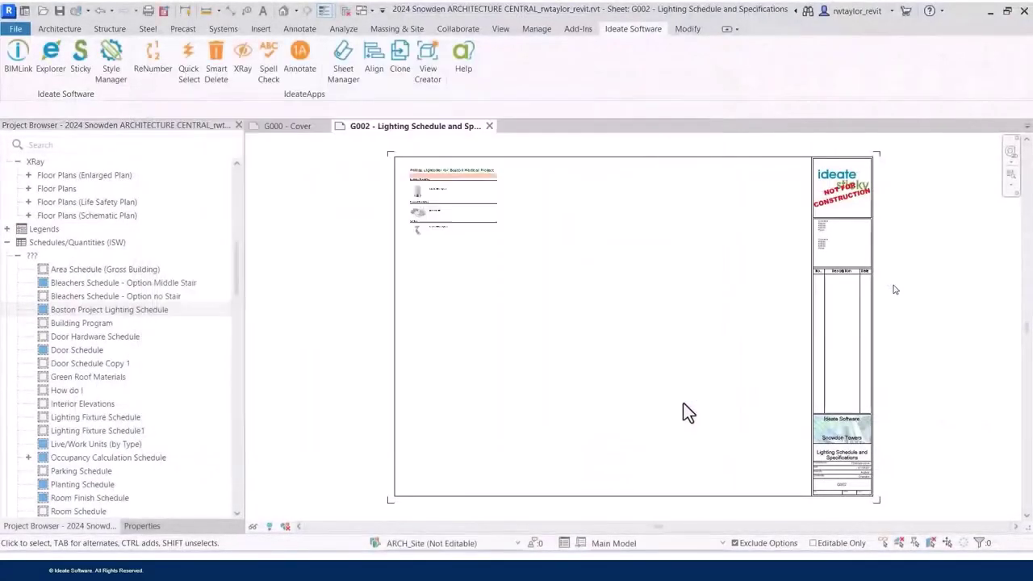
{"action": "left_click", "coordinate": [81, 68]}
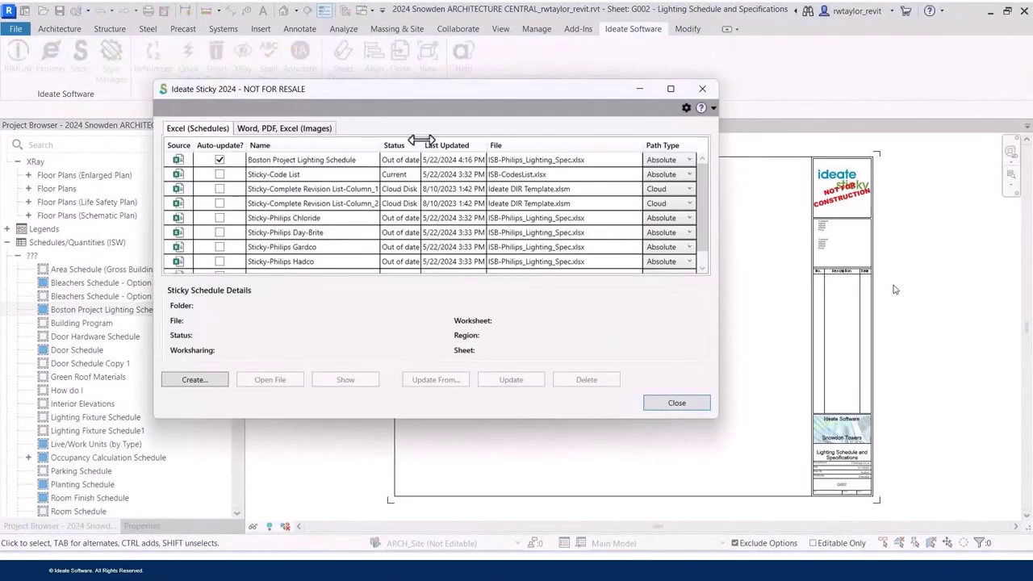
{"action": "left_click_drag", "start_coordinate": [419, 145], "coordinate": [464, 146]}
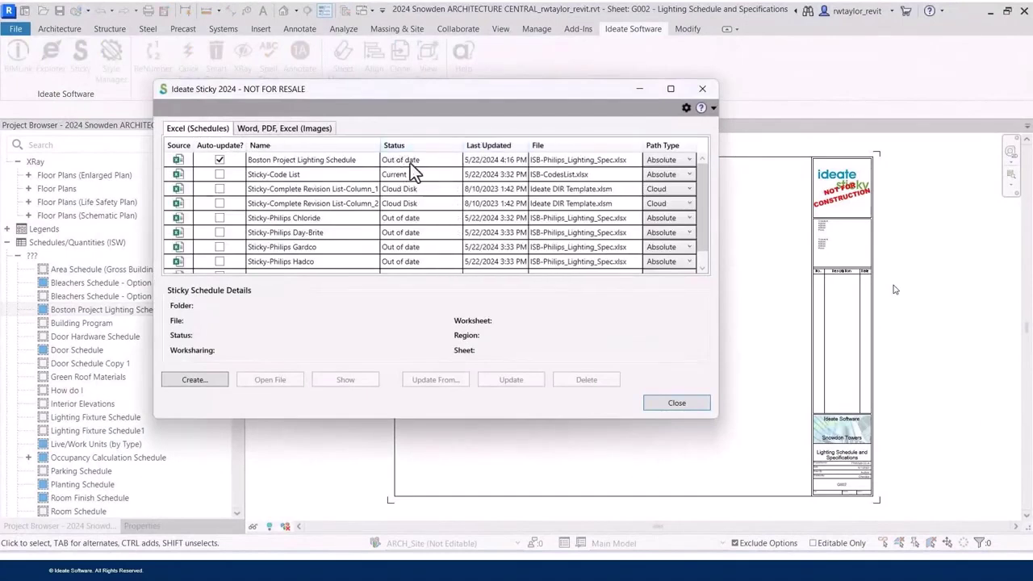
{"action": "left_click", "coordinate": [702, 89]}
Step: Synchronize the local model with central, relinquishing view worksets and saving the local file before and after
{"action": "left_click", "coordinate": [458, 30]}
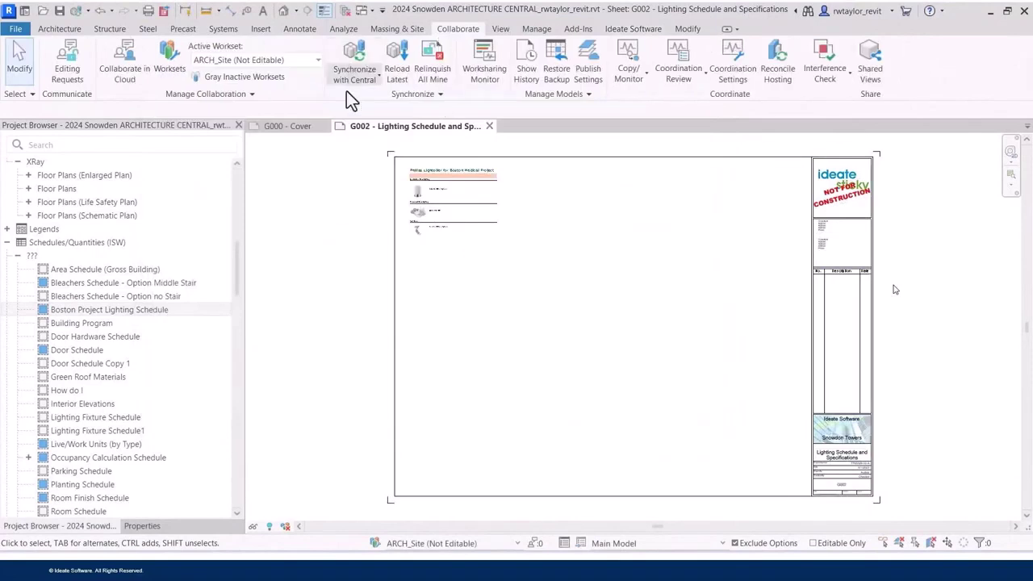
{"action": "left_click", "coordinate": [378, 80]}
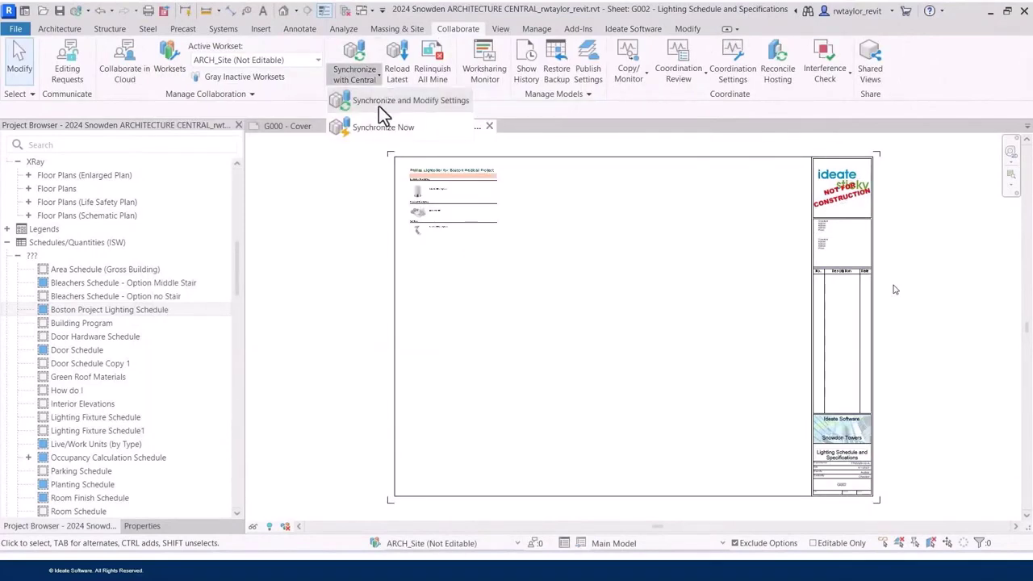
{"action": "left_click", "coordinate": [378, 105]}
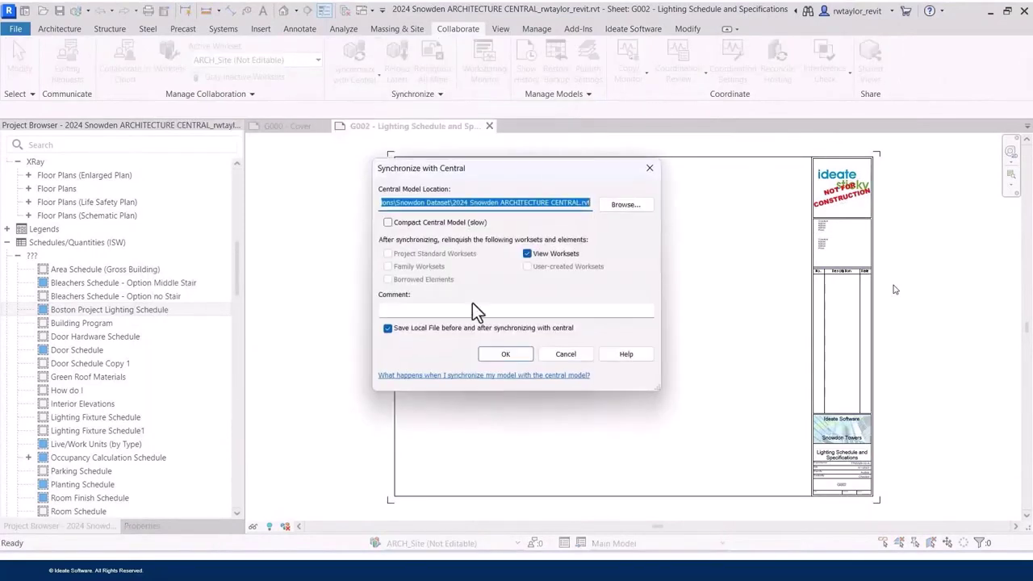
{"action": "left_click", "coordinate": [504, 353]}
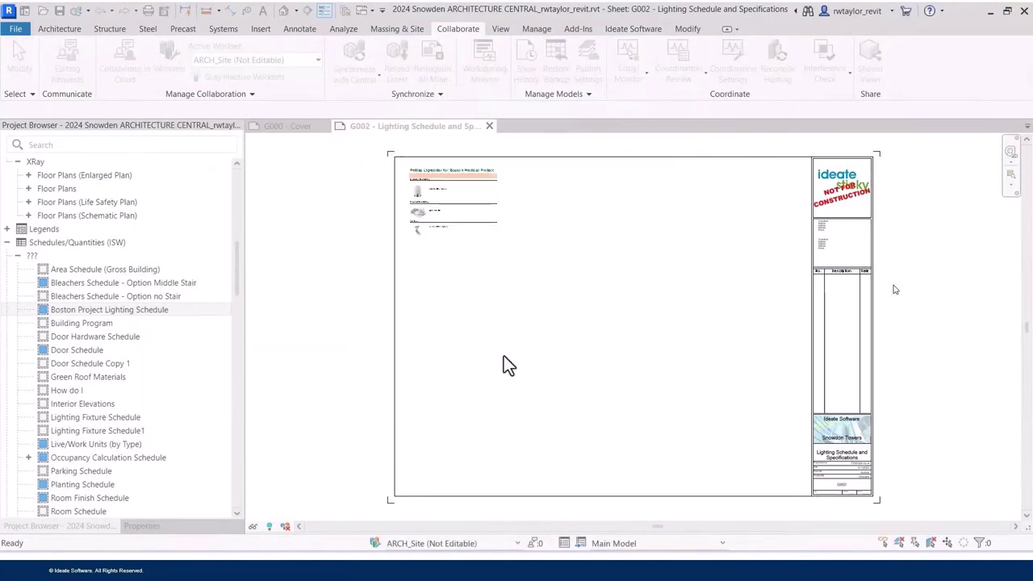
Step: Close the project and reopen the 2024 Snowden ARCHITECTURE CENTRAL model as a new local, overwriting the existing copy
{"action": "left_click", "coordinate": [15, 29]}
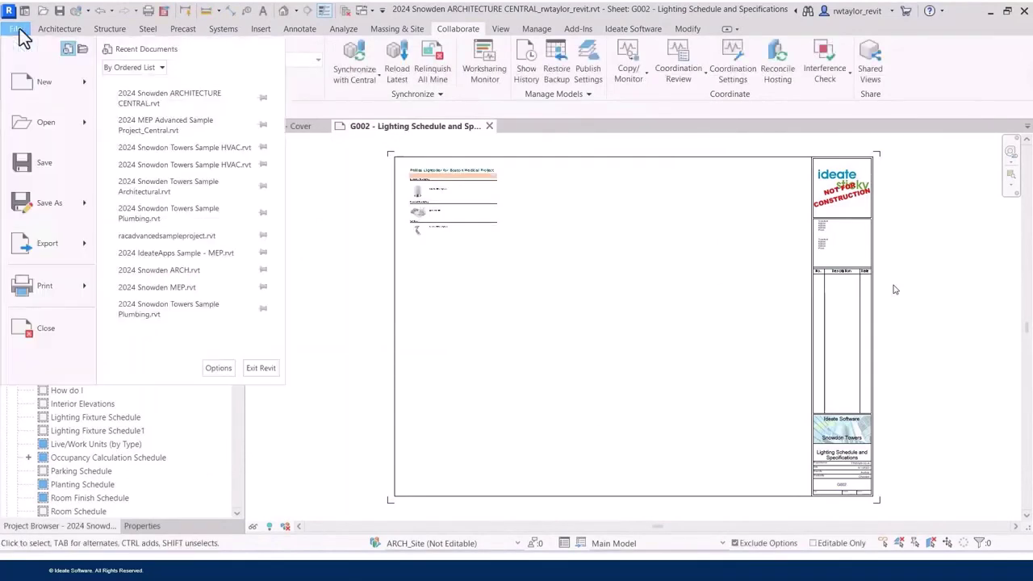
{"action": "left_click", "coordinate": [46, 329]}
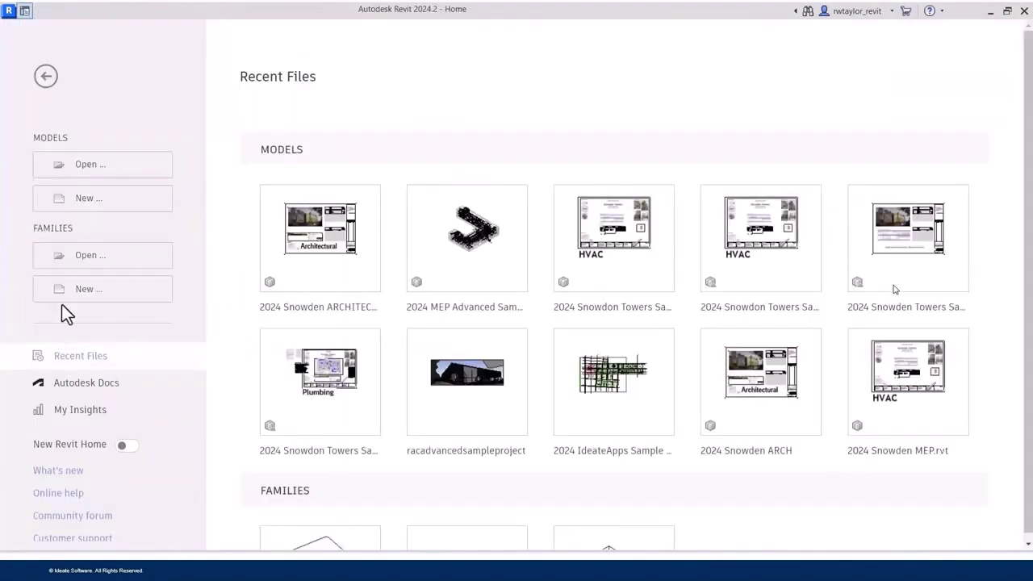
{"action": "left_click", "coordinate": [307, 254]}
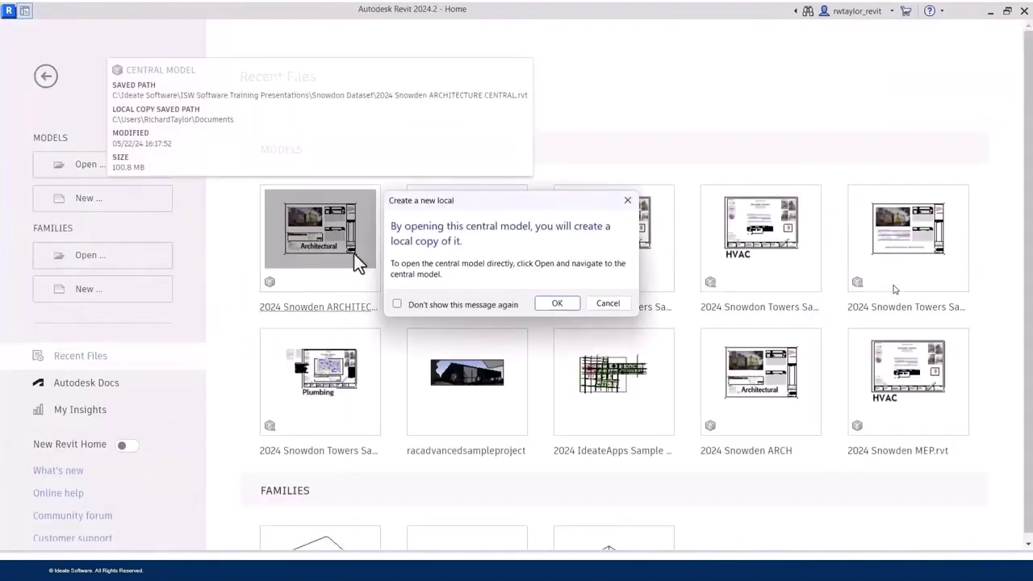
{"action": "left_click", "coordinate": [540, 302]}
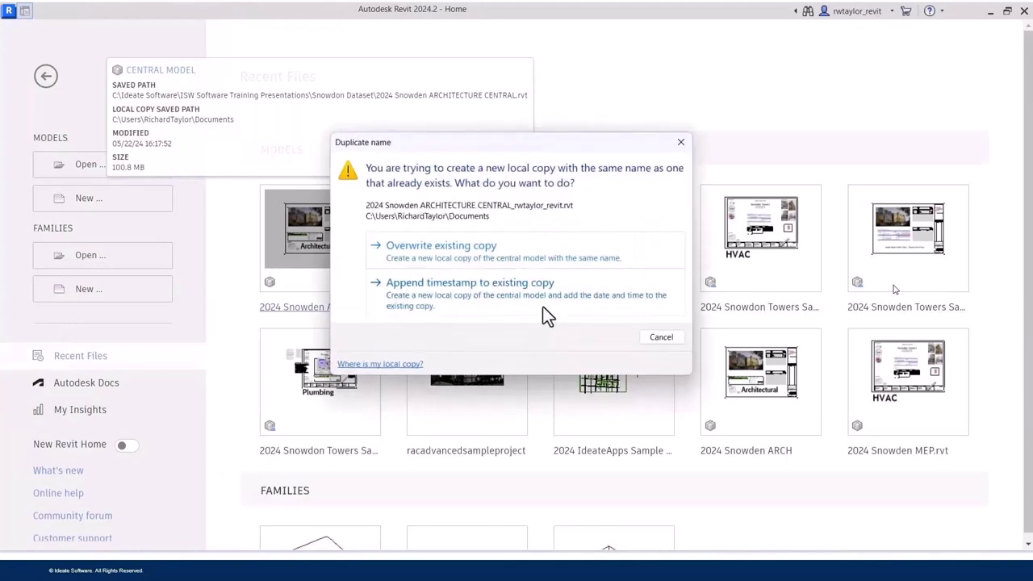
{"action": "left_click", "coordinate": [462, 257]}
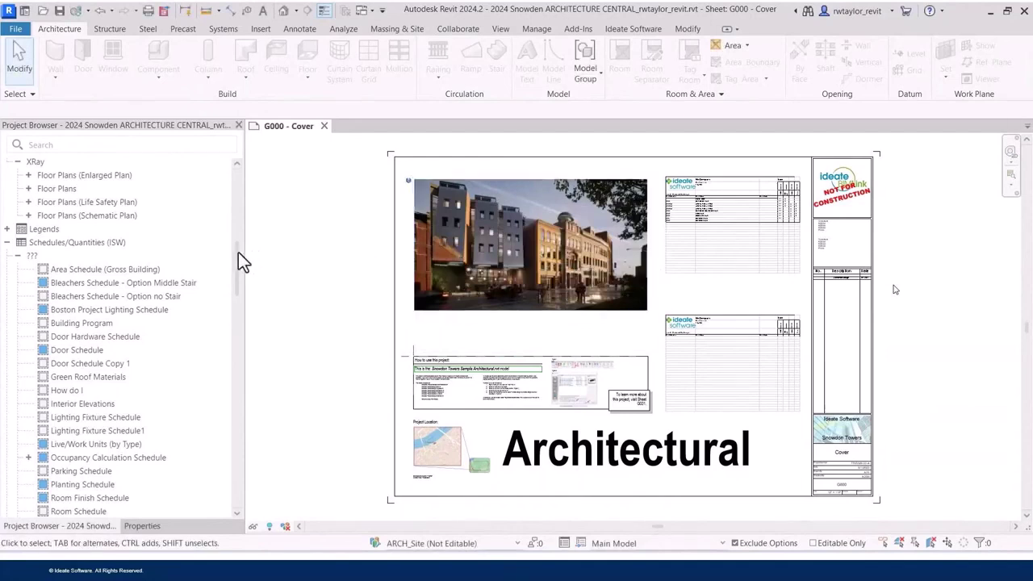
Step: Open sheet G002 - Lighting Schedule and Specifications from Ideate SheetManager and close the manager
{"action": "left_click_drag", "start_coordinate": [237, 253], "coordinate": [236, 261]}
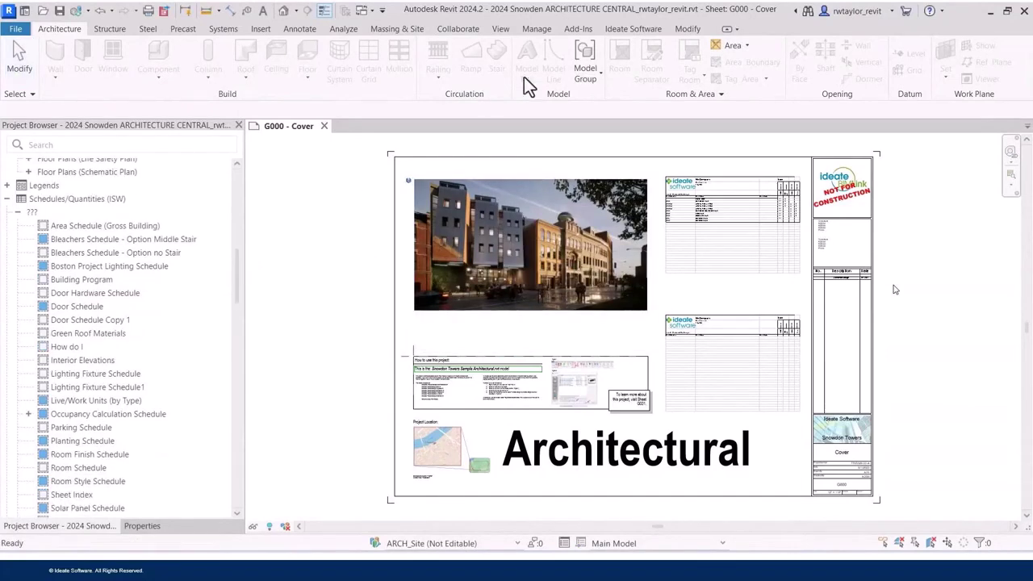
{"action": "left_click", "coordinate": [630, 30]}
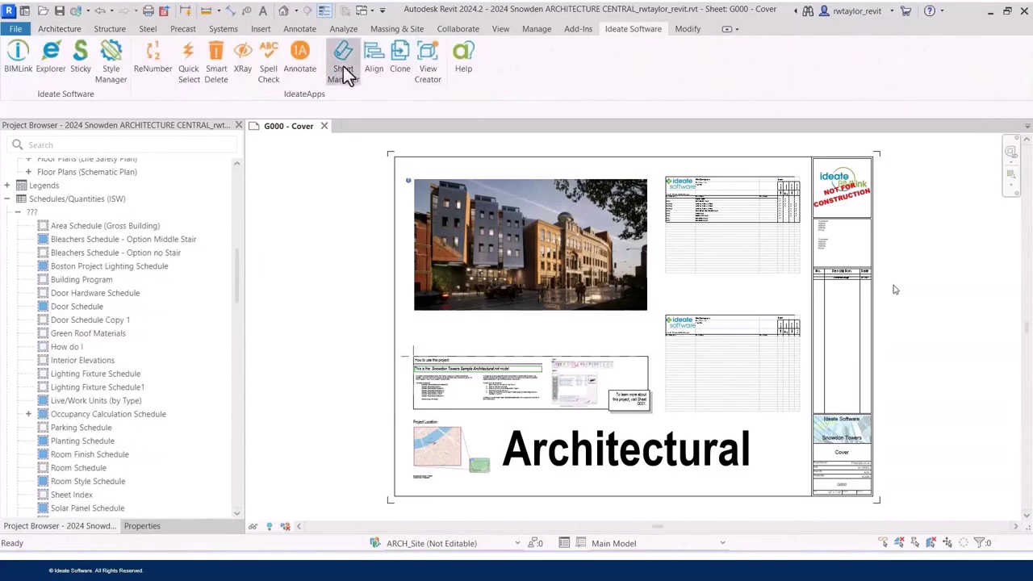
{"action": "left_click", "coordinate": [344, 71]}
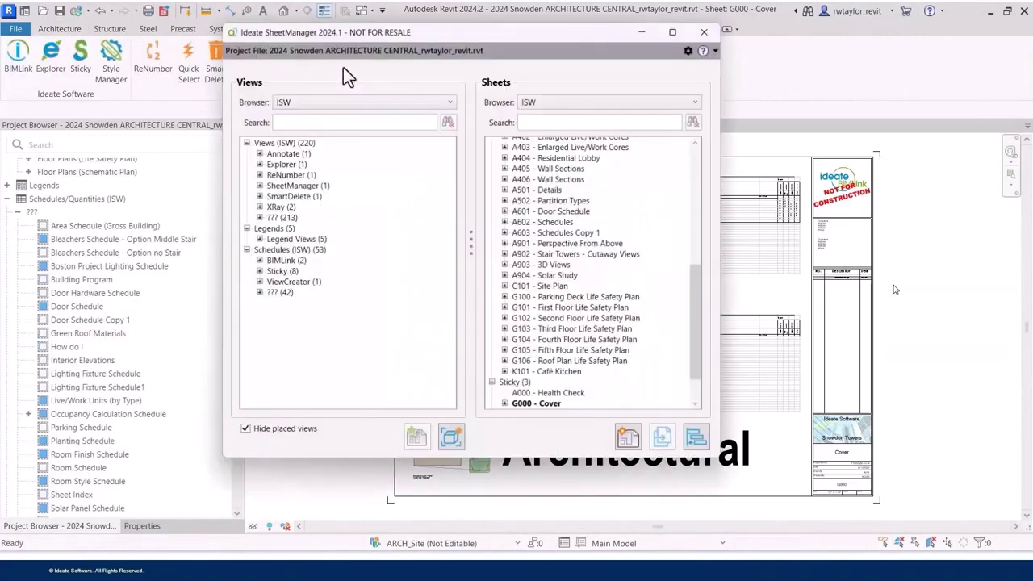
{"action": "left_click_drag", "start_coordinate": [696, 341], "coordinate": [698, 394]}
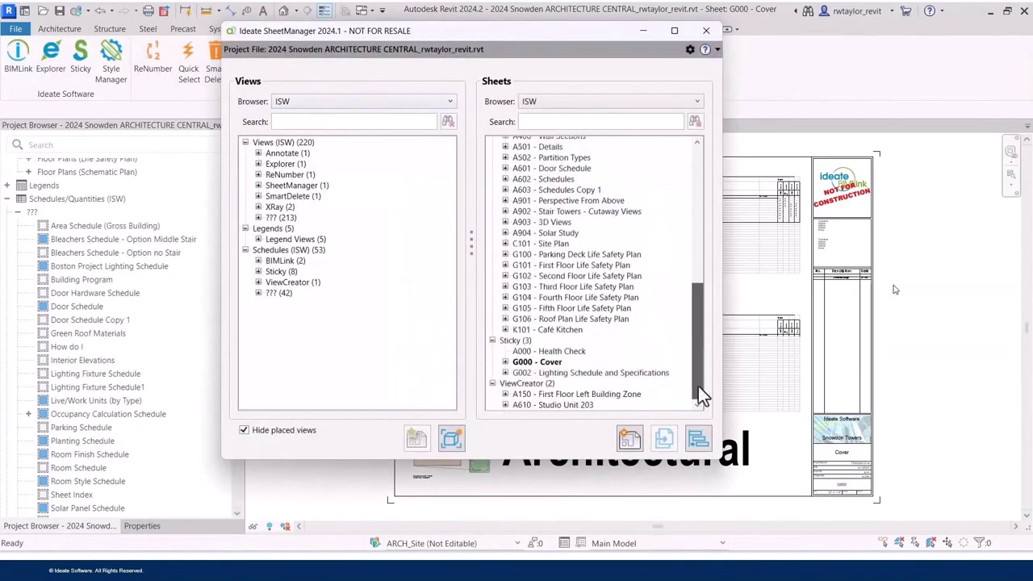
{"action": "left_click", "coordinate": [562, 372]}
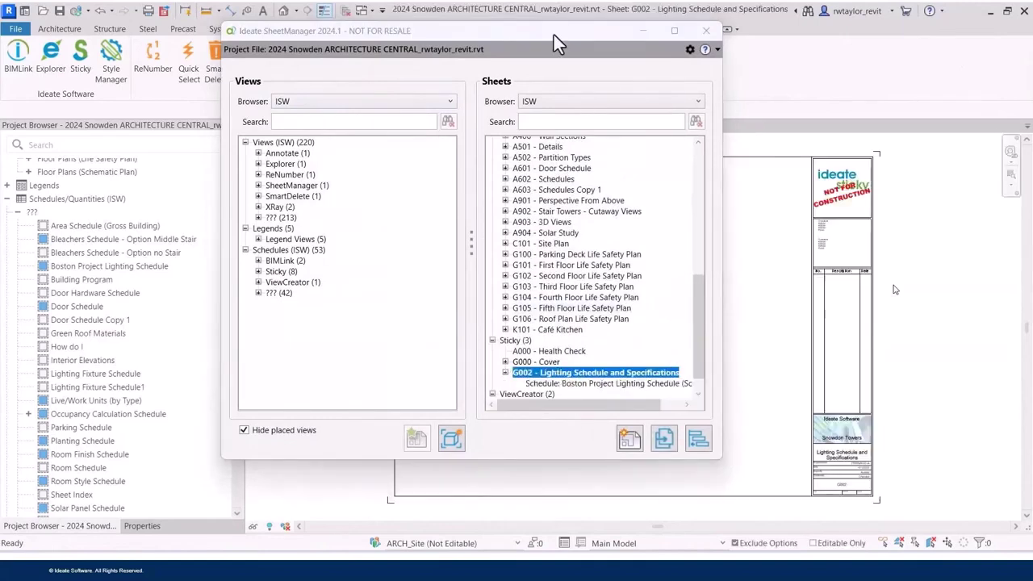
{"action": "key", "text": "Escape"}
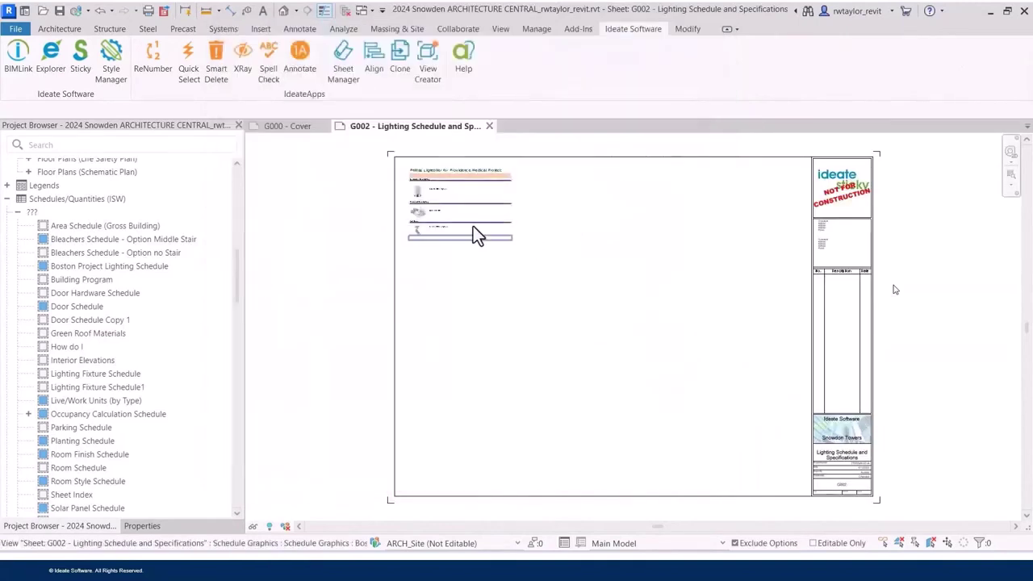
Step: Inspect the lighting schedule's title and column width up close on sheet G002, and return to the full sheet view
{"action": "scroll", "coordinate": [473, 227], "scroll_direction": "up", "scroll_amount": 4}
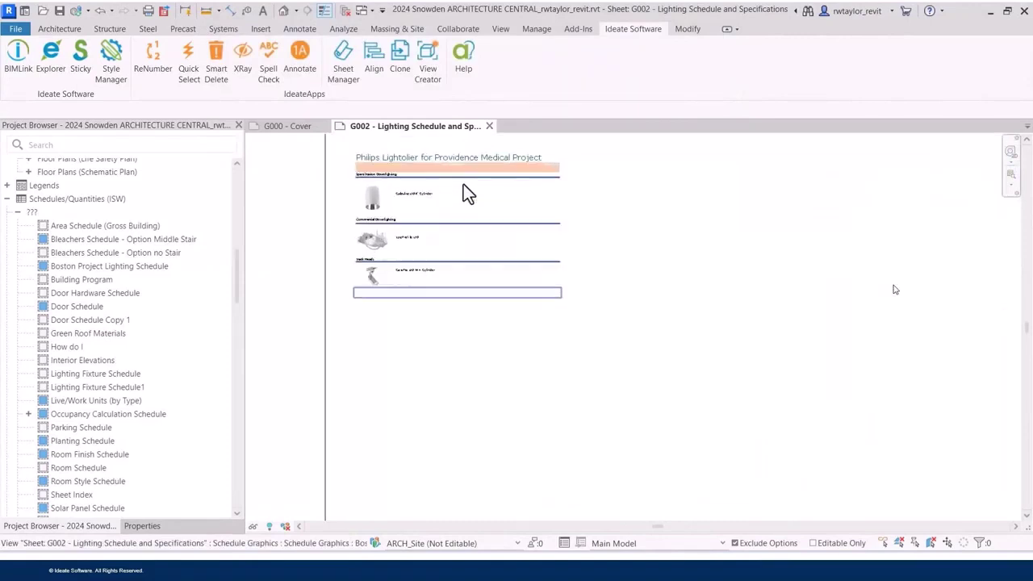
{"action": "scroll", "coordinate": [450, 174], "scroll_direction": "up", "scroll_amount": 4}
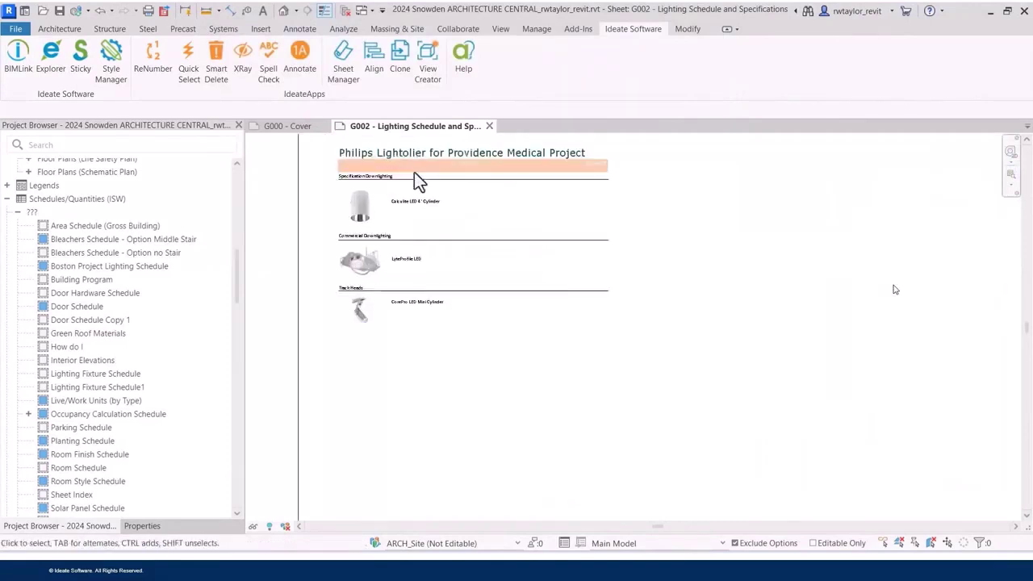
{"action": "scroll", "coordinate": [451, 173], "scroll_direction": "down", "scroll_amount": 4}
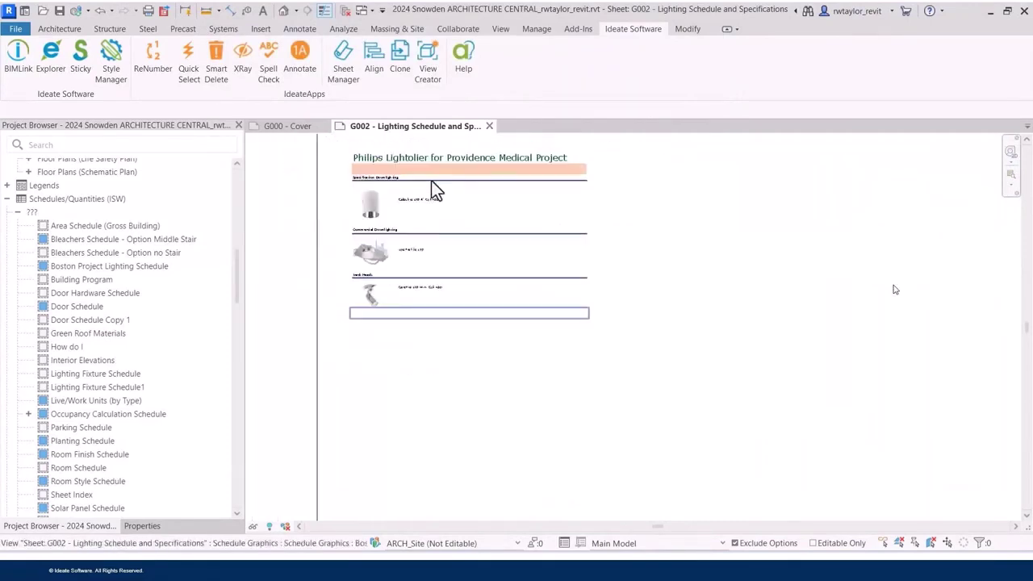
{"action": "right_click", "coordinate": [746, 269]}
{"action": "left_click", "coordinate": [787, 433]}
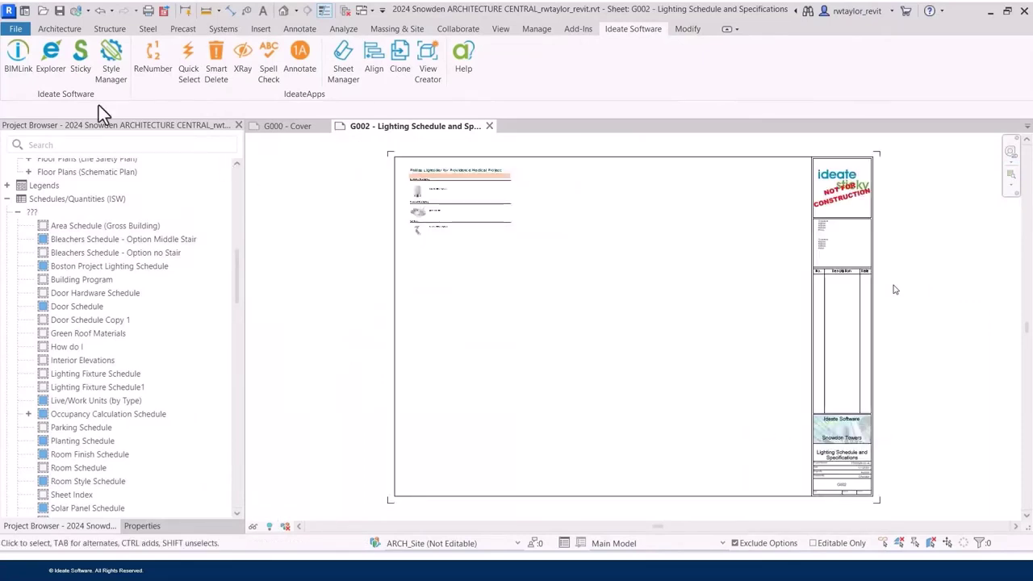
Step: Start creating a Word image in Ideate Sticky from the ISB-Specifications.docx file in the Samples folder
{"action": "left_click", "coordinate": [84, 71]}
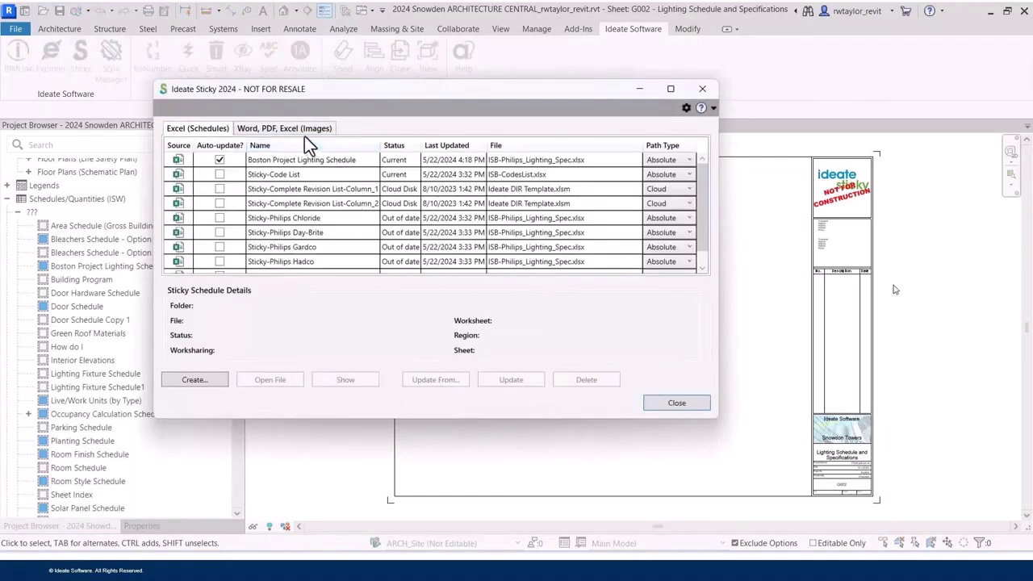
{"action": "left_click", "coordinate": [301, 131]}
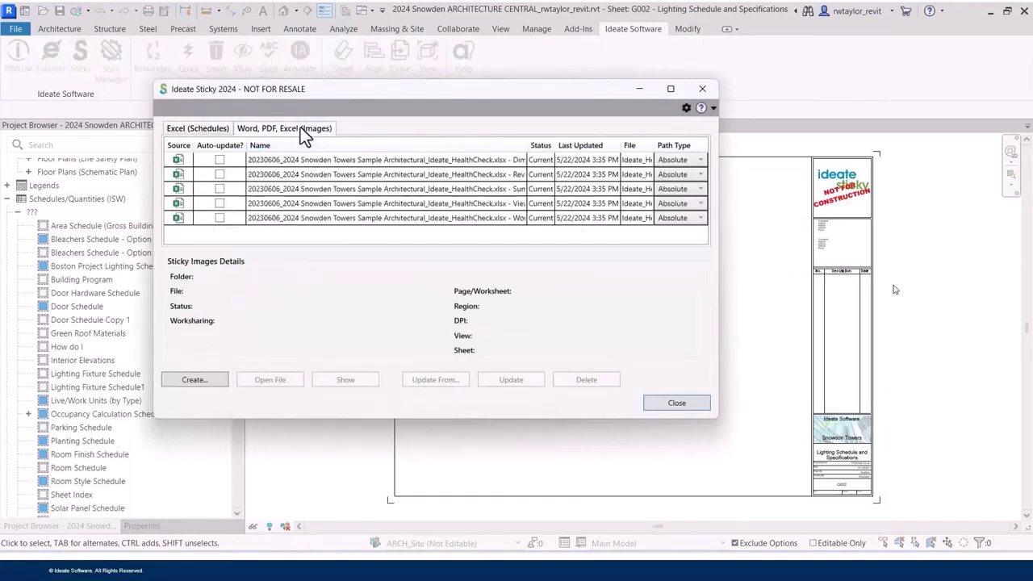
{"action": "left_click", "coordinate": [196, 383]}
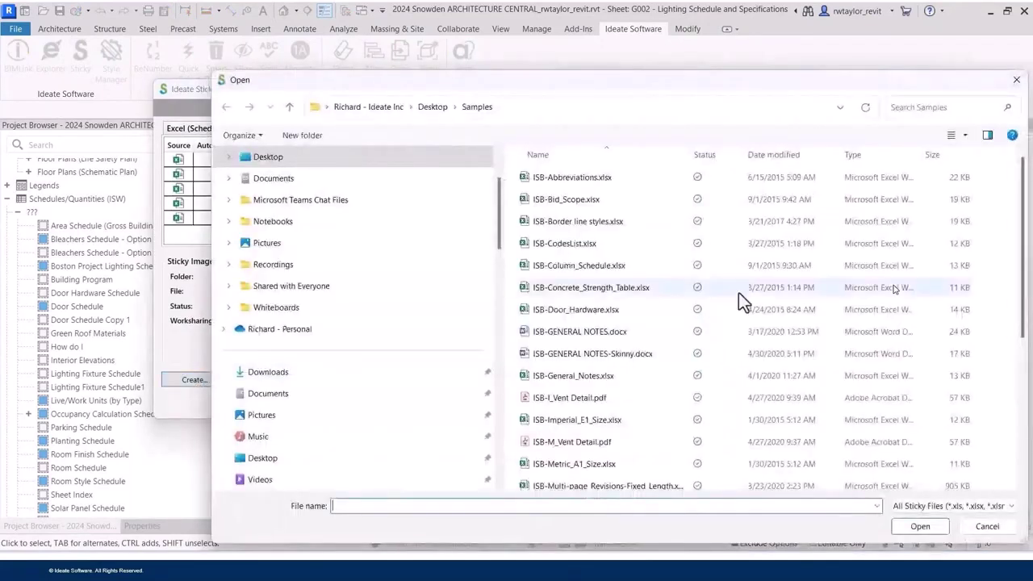
{"action": "left_click_drag", "start_coordinate": [1026, 270], "coordinate": [1022, 406]}
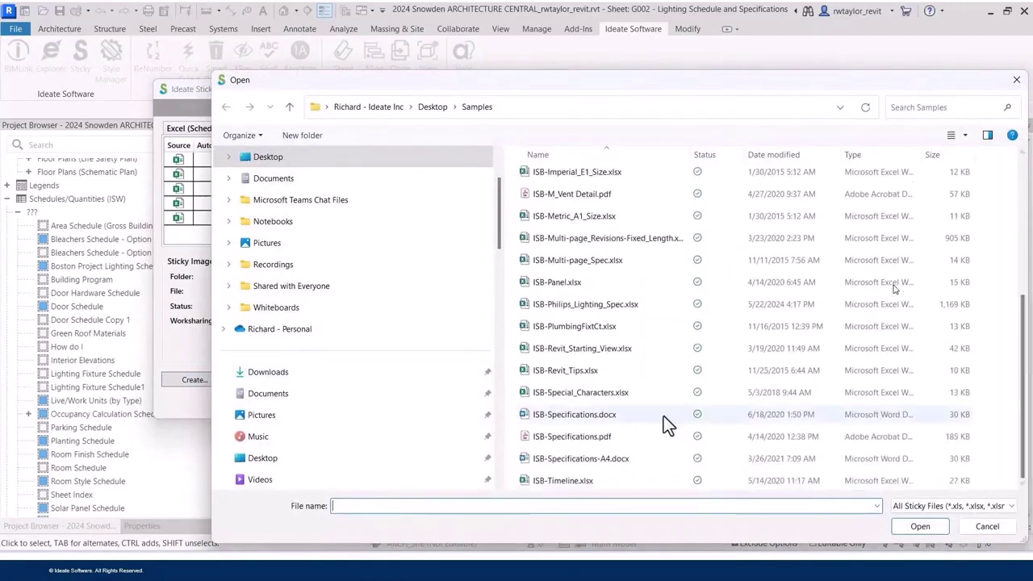
{"action": "left_click", "coordinate": [589, 415]}
{"action": "left_click", "coordinate": [913, 526]}
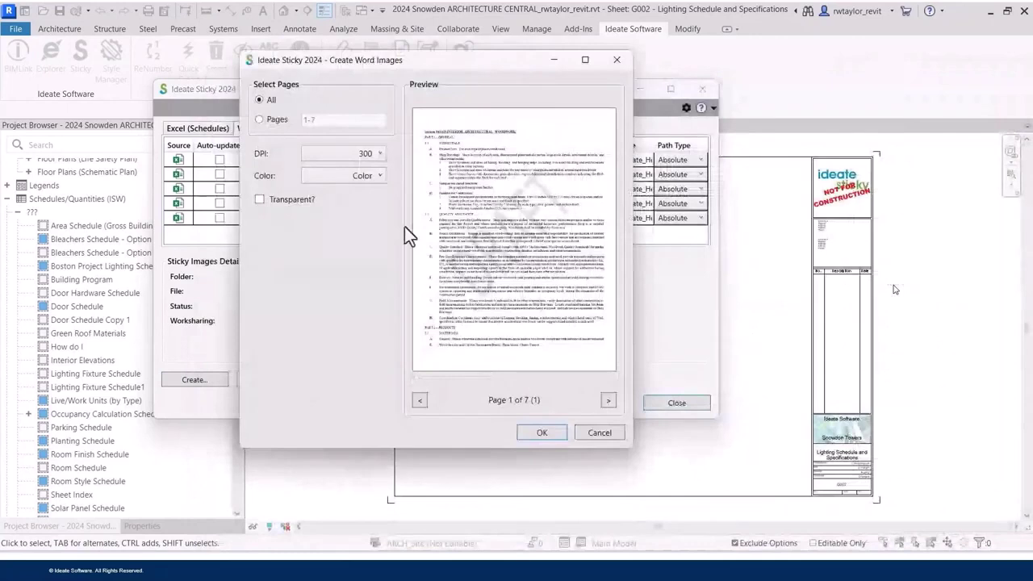
Step: Create images of pages 1-3 in Black and White and close Ideate Sticky
{"action": "left_click", "coordinate": [341, 121]}
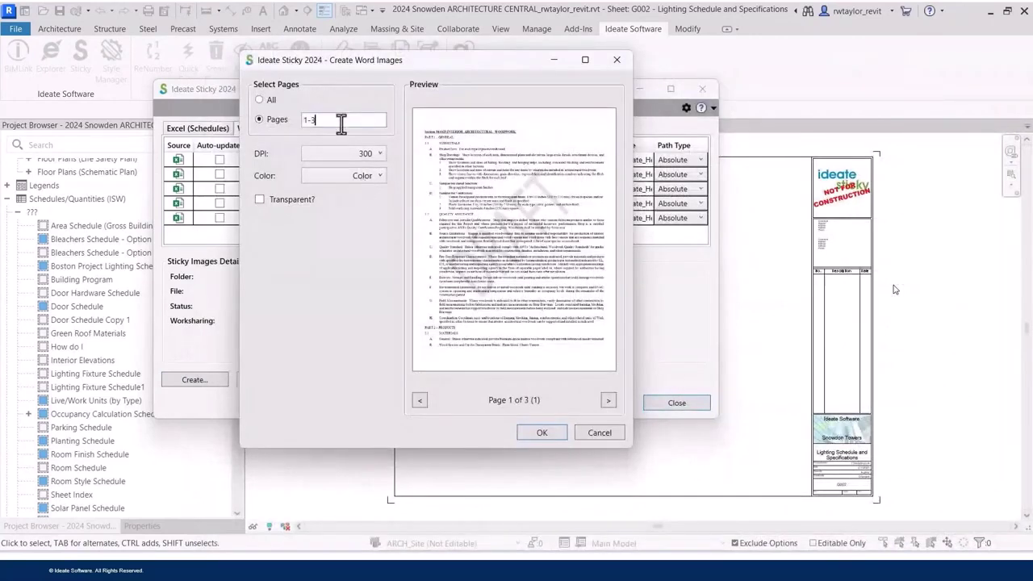
{"action": "left_click", "coordinate": [369, 179]}
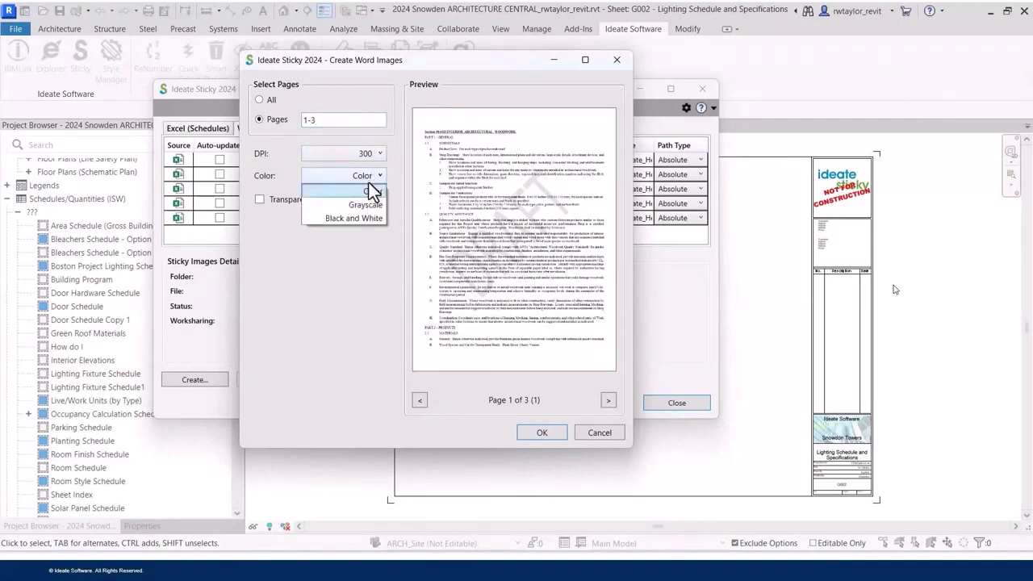
{"action": "left_click", "coordinate": [368, 216]}
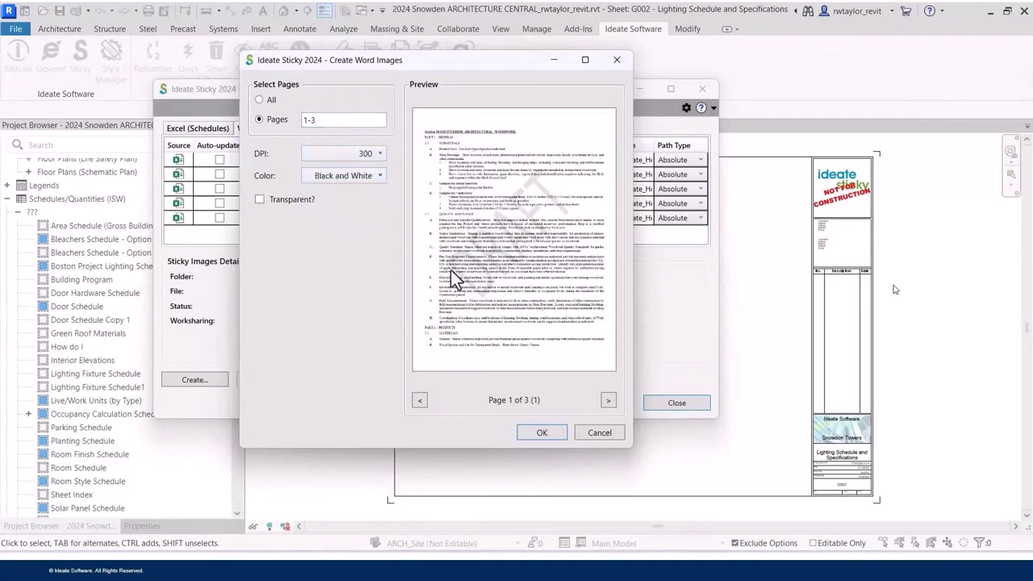
{"action": "left_click", "coordinate": [542, 433]}
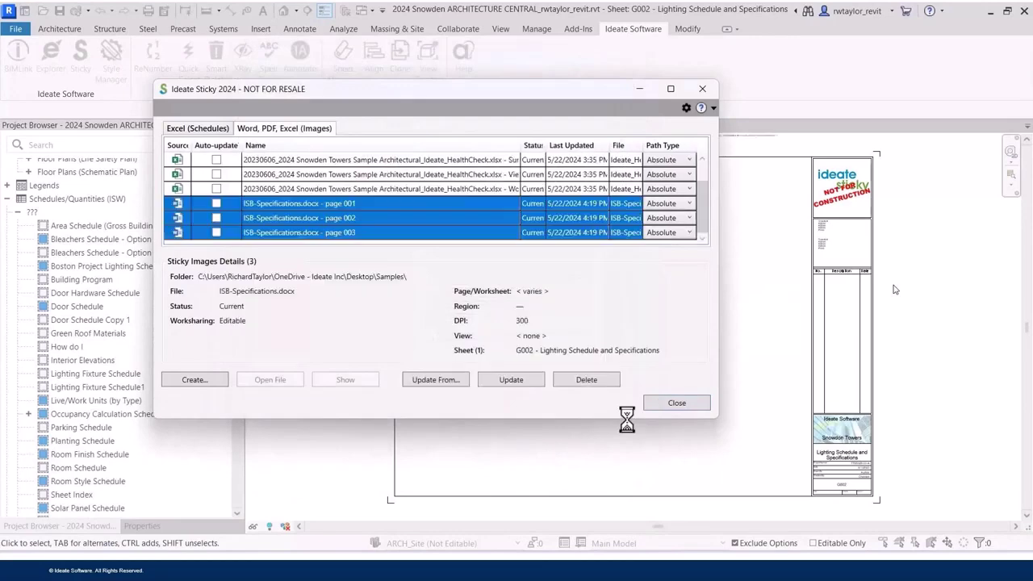
{"action": "left_click", "coordinate": [653, 406]}
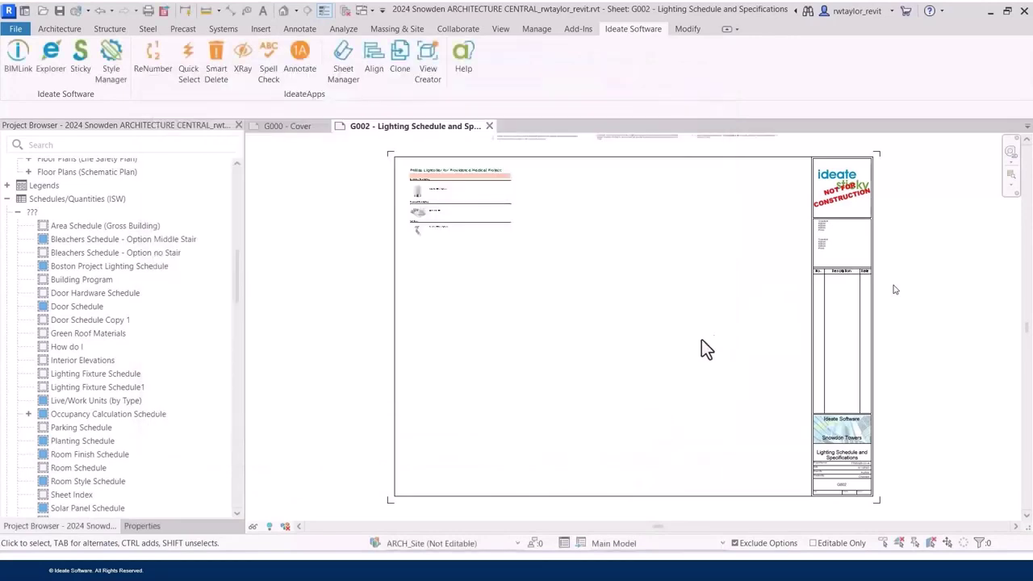
Step: Move the three specification page images onto sheet G002 below the lighting schedule and check the first page up close
{"action": "middle_click_drag", "start_coordinate": [707, 348], "coordinate": [692, 468]}
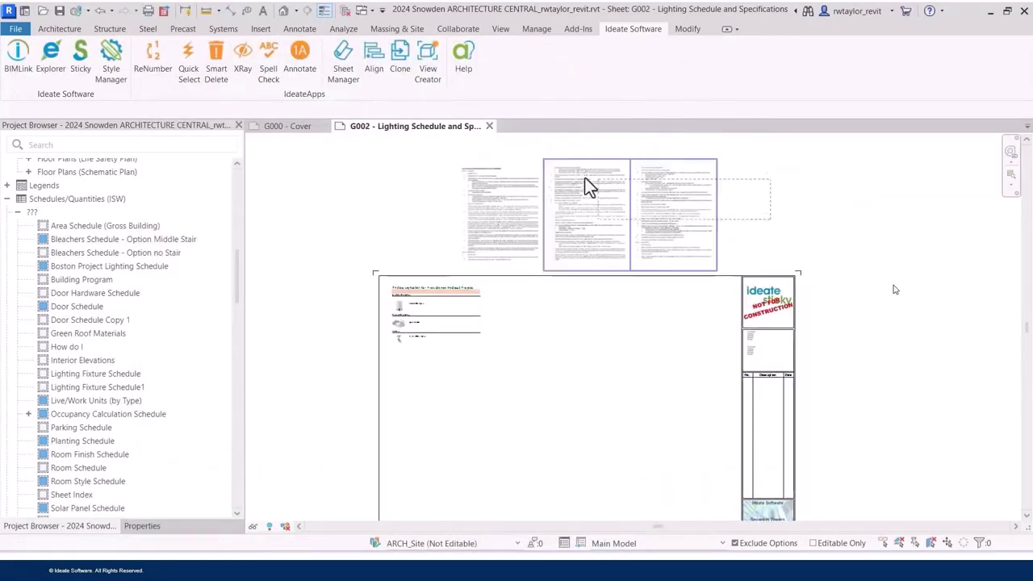
{"action": "left_click_drag", "start_coordinate": [506, 204], "coordinate": [443, 404]}
{"action": "left_click", "coordinate": [555, 341]}
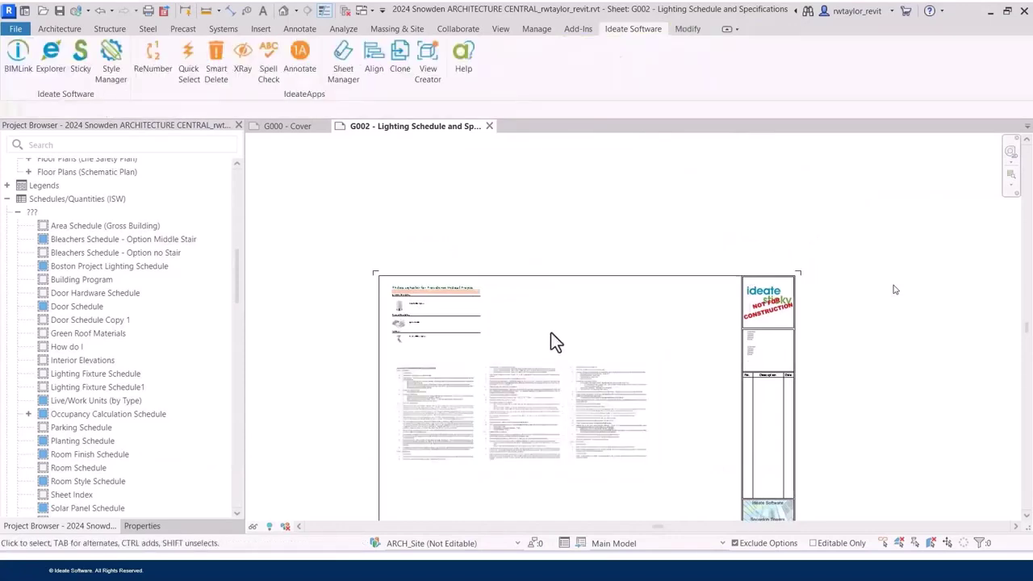
{"action": "right_click", "coordinate": [582, 318]}
{"action": "left_click", "coordinate": [603, 243]}
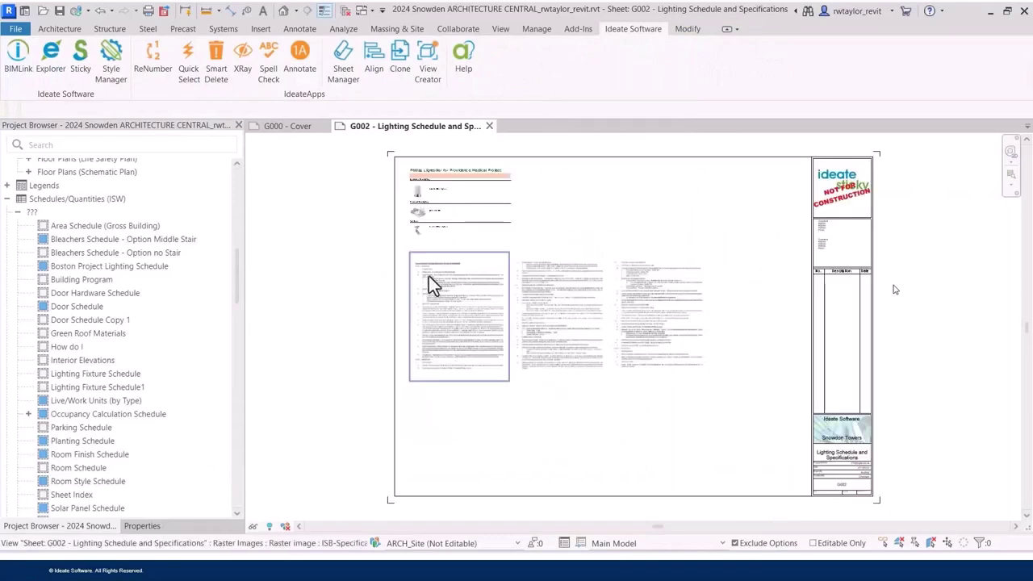
{"action": "scroll", "coordinate": [390, 248], "scroll_direction": "up", "scroll_amount": 4}
{"action": "scroll", "coordinate": [416, 287], "scroll_direction": "up", "scroll_amount": 5}
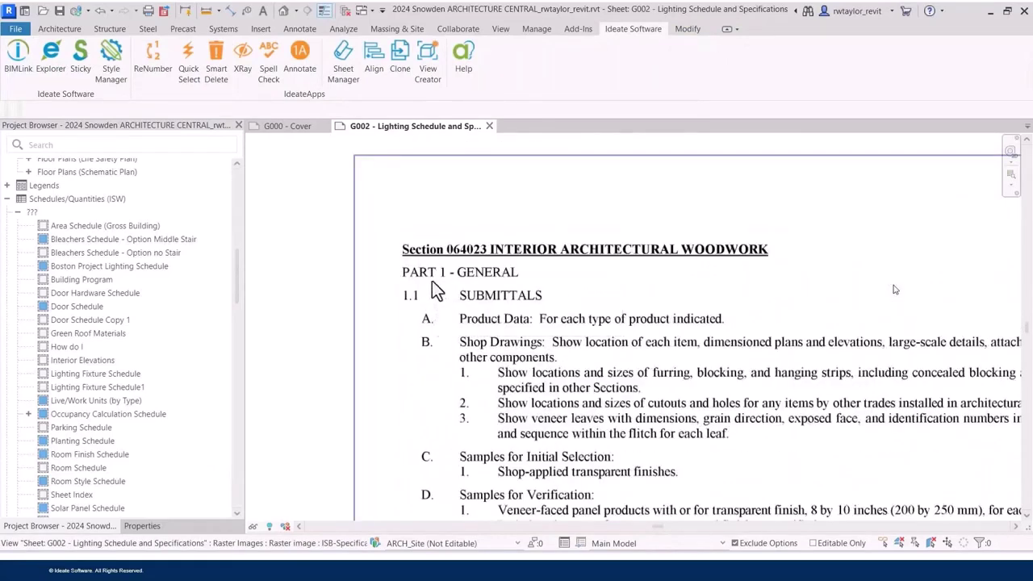
Step: Open the source Word file of the ISB-Specifications.docx page 001 image from Ideate Sticky
{"action": "left_click", "coordinate": [78, 68]}
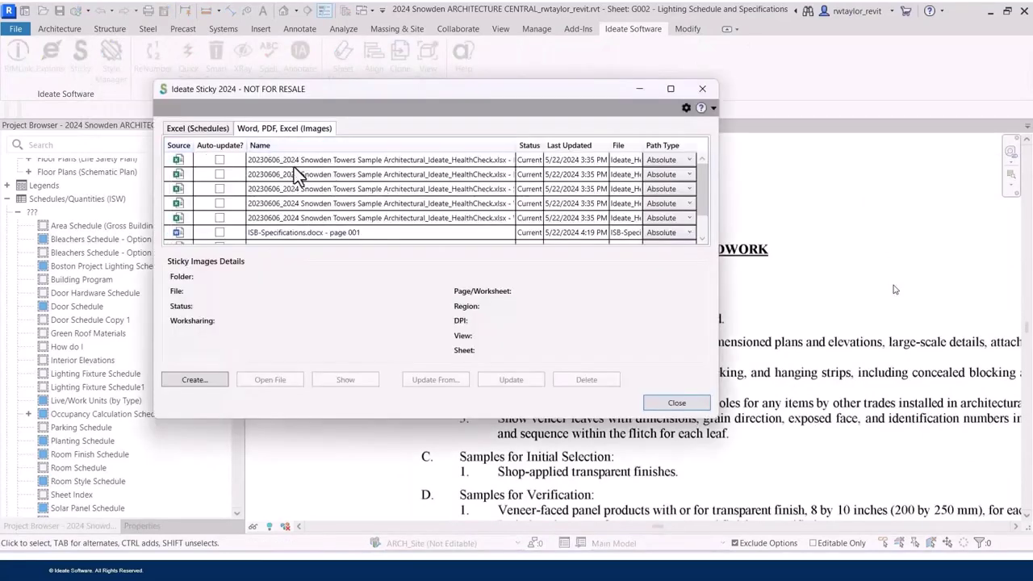
{"action": "left_click_drag", "start_coordinate": [704, 194], "coordinate": [703, 214]}
{"action": "left_click", "coordinate": [335, 206]}
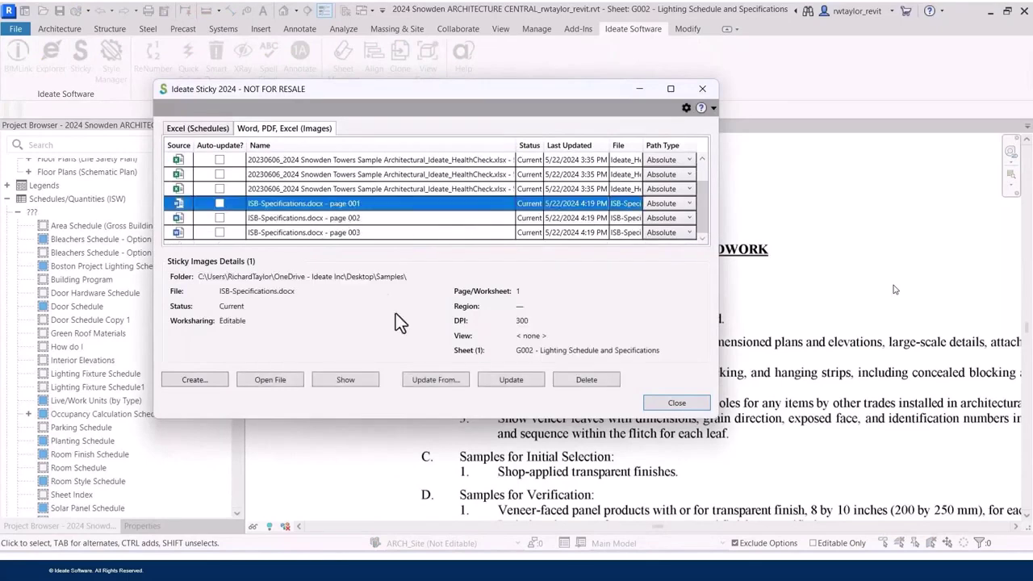
{"action": "left_click", "coordinate": [273, 383]}
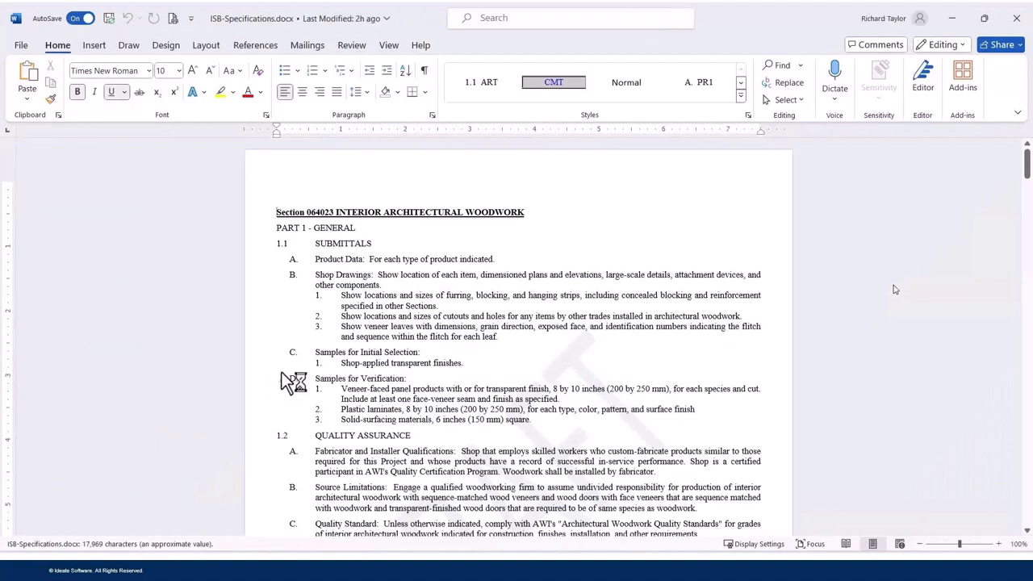
Step: Append "for Providence Medical Project" to the Section 064023 heading in the Word document and close it
{"action": "left_click", "coordinate": [523, 212]}
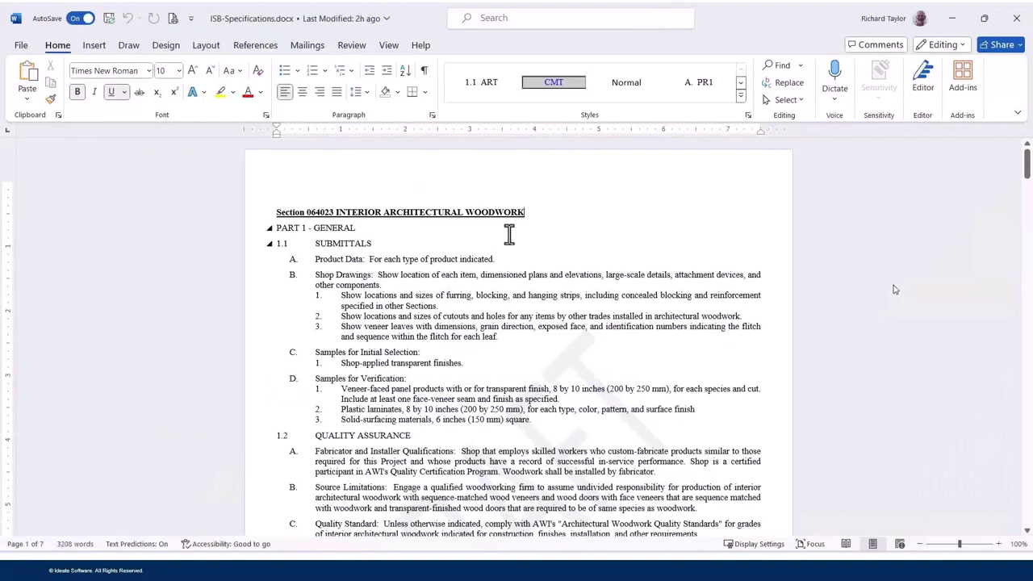
{"action": "type", "text": "for Providence"}
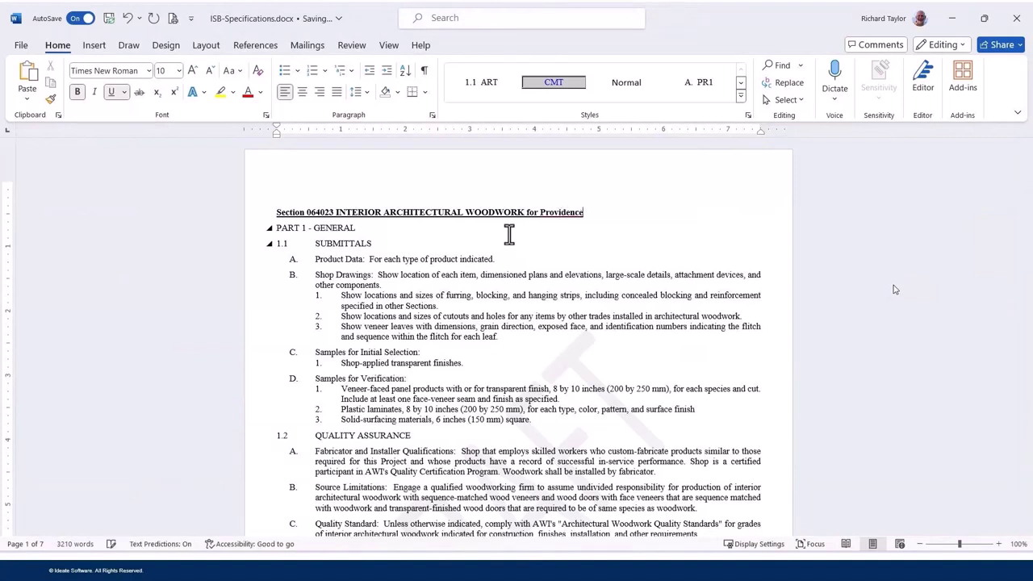
{"action": "type", "text": "ical Project"}
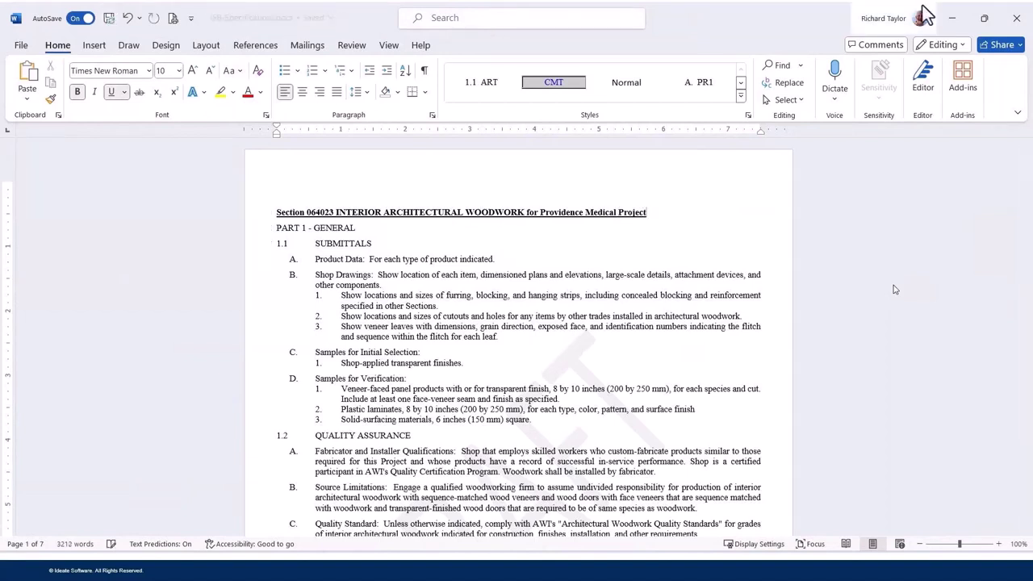
{"action": "left_click", "coordinate": [1015, 17]}
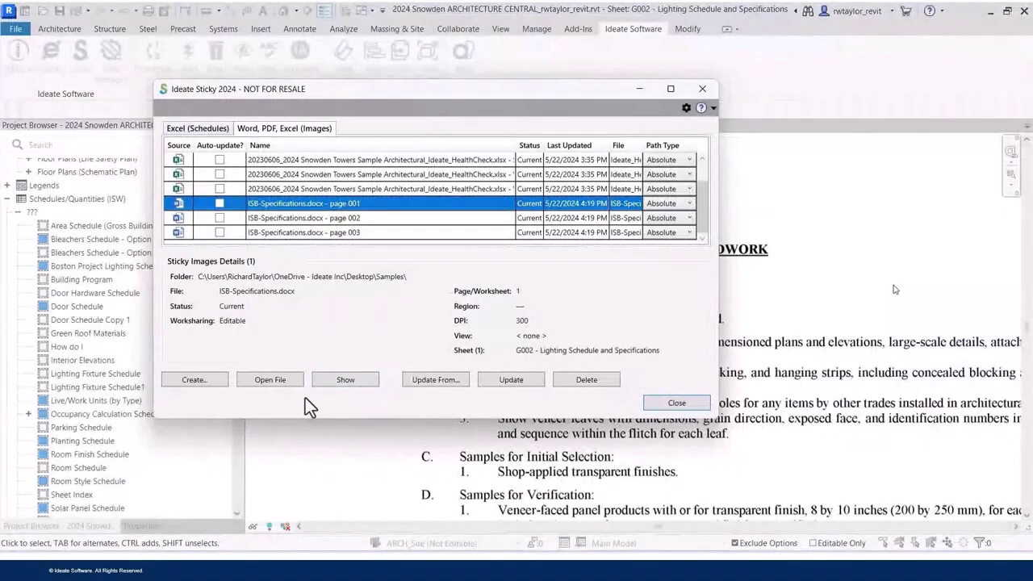
Step: Update the ISB-Specifications.docx page 001 image, close Ideate Sticky, and show the whole sheet
{"action": "left_click", "coordinate": [520, 380]}
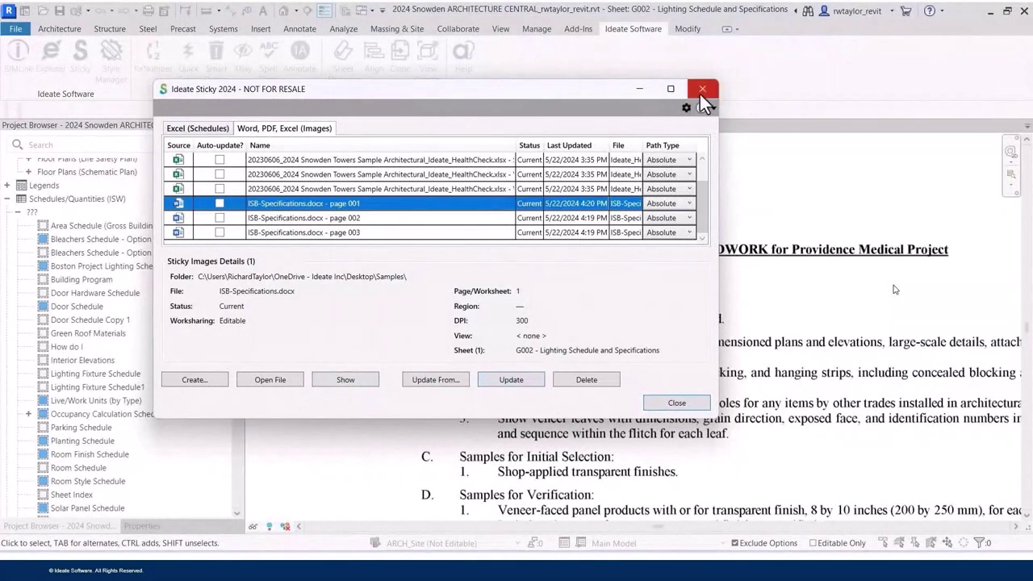
{"action": "left_click", "coordinate": [676, 402]}
{"action": "scroll", "coordinate": [664, 386], "scroll_direction": "down", "scroll_amount": 3}
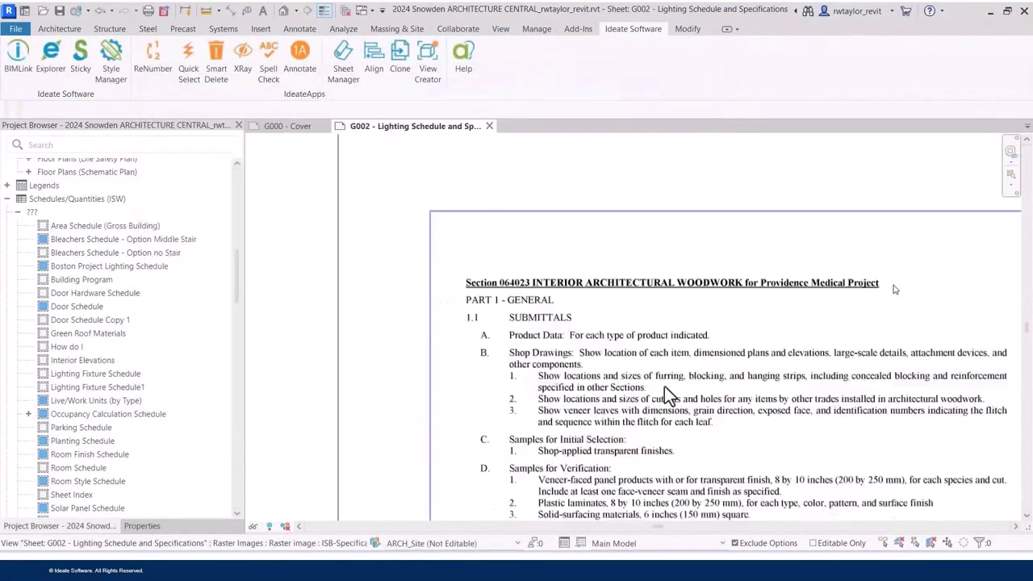
{"action": "scroll", "coordinate": [664, 386], "scroll_direction": "down", "scroll_amount": 2}
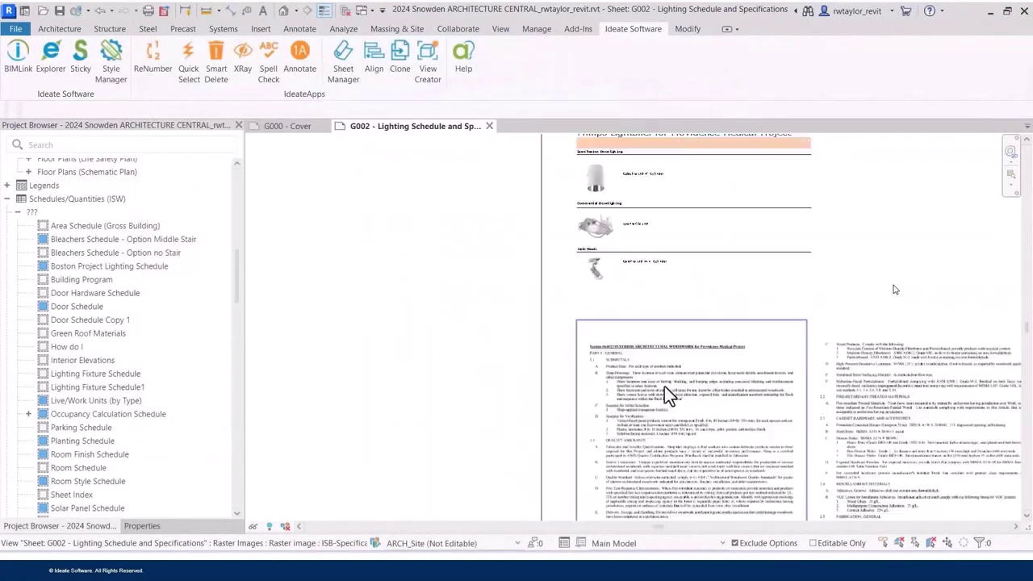
{"action": "right_click", "coordinate": [439, 316]}
{"action": "left_click", "coordinate": [485, 223]}
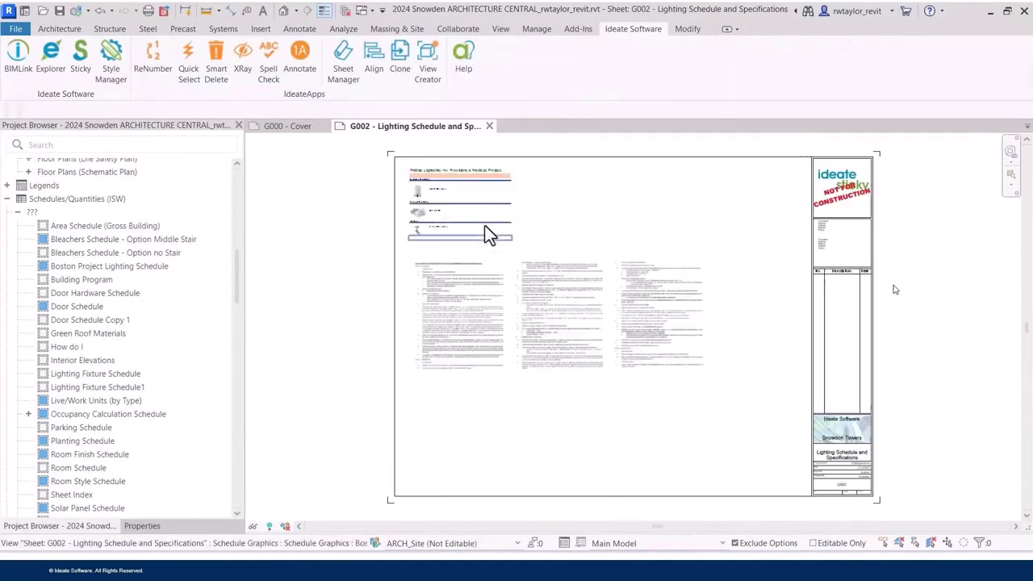